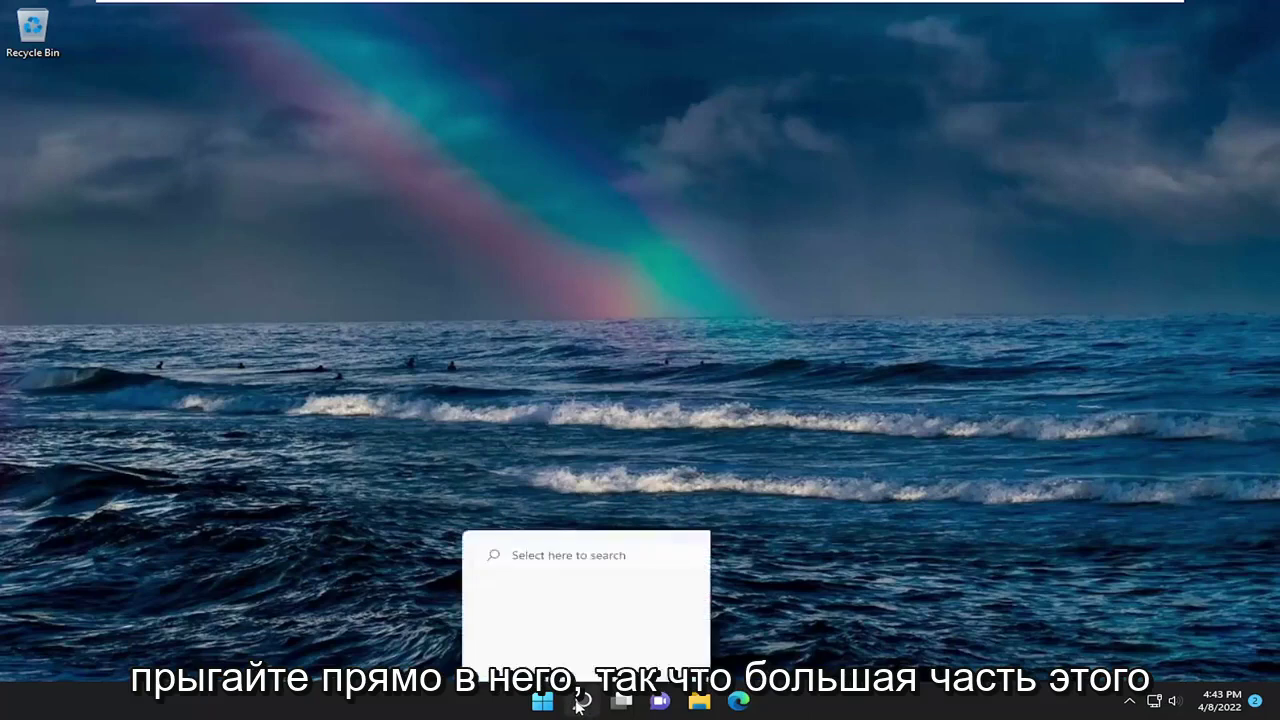
Search Windows for 'priv' and open Privacy settings from the results
{"action": "type", "text": "privacy"}
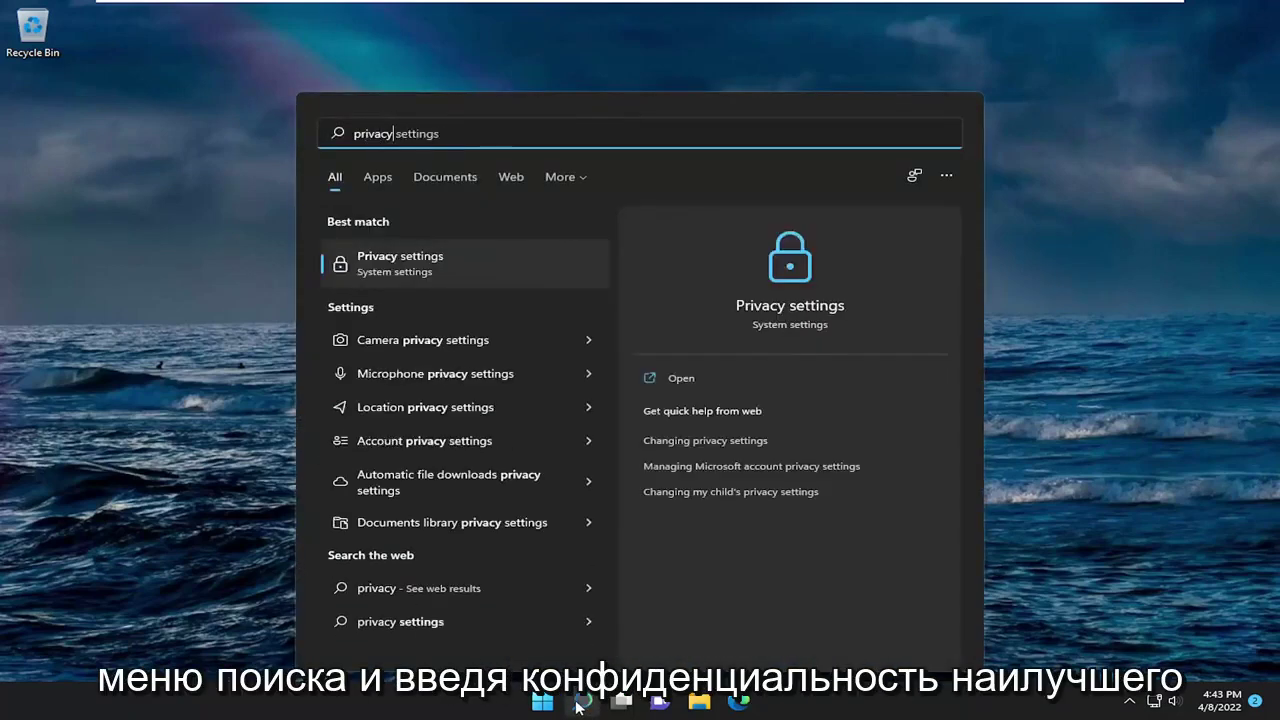
{"action": "left_click", "coordinate": [432, 262]}
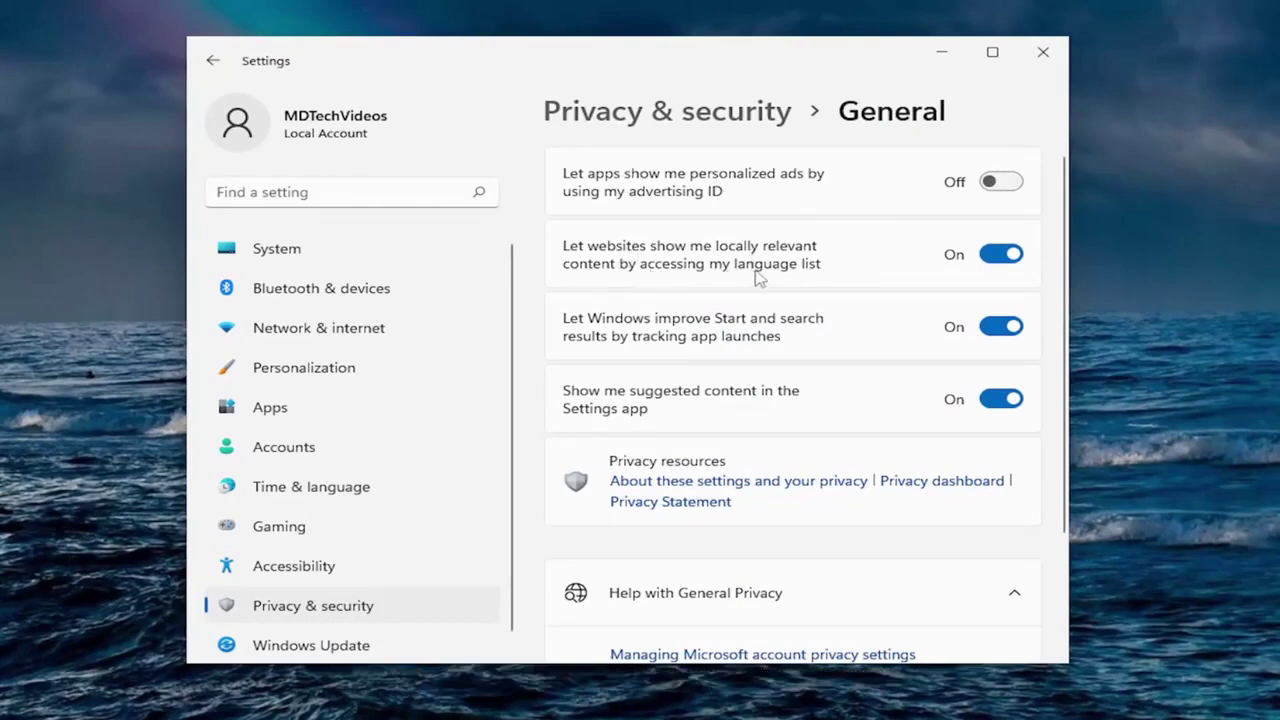
Switch off language-list local content, app-launch tracking and suggested content, then return to Privacy & security
{"action": "left_click", "coordinate": [1010, 256]}
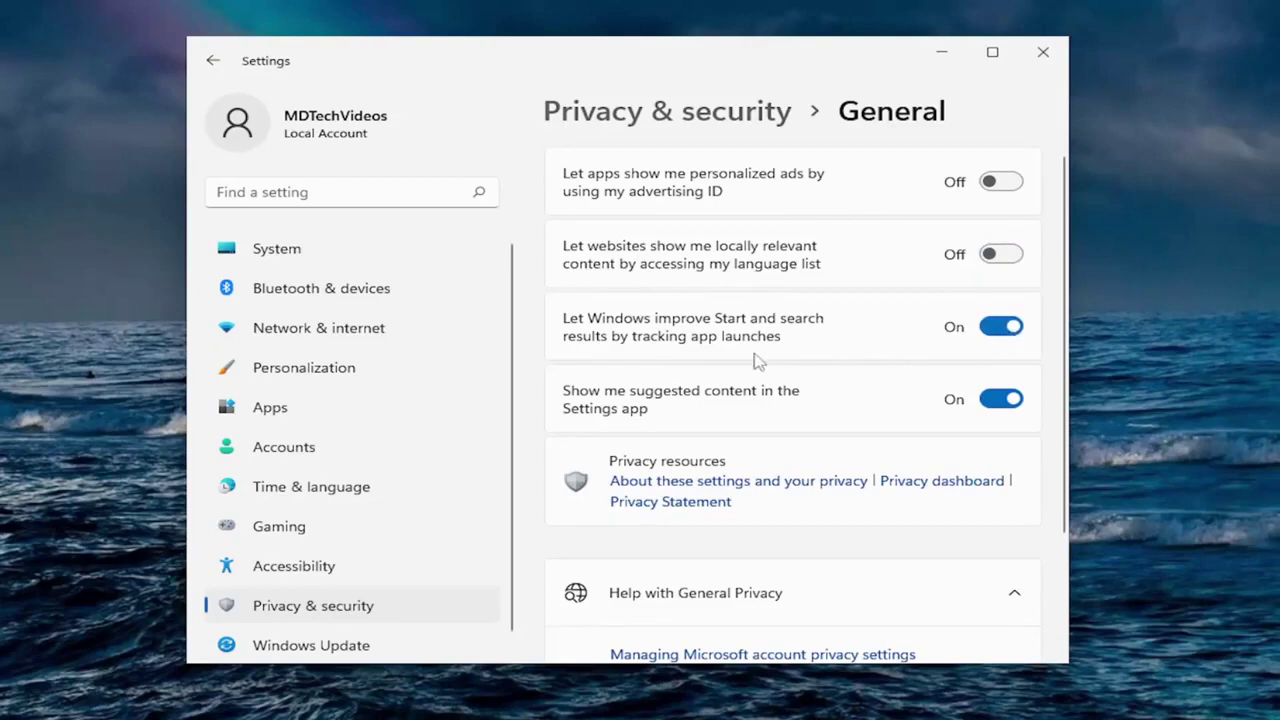
{"action": "left_click", "coordinate": [1020, 330]}
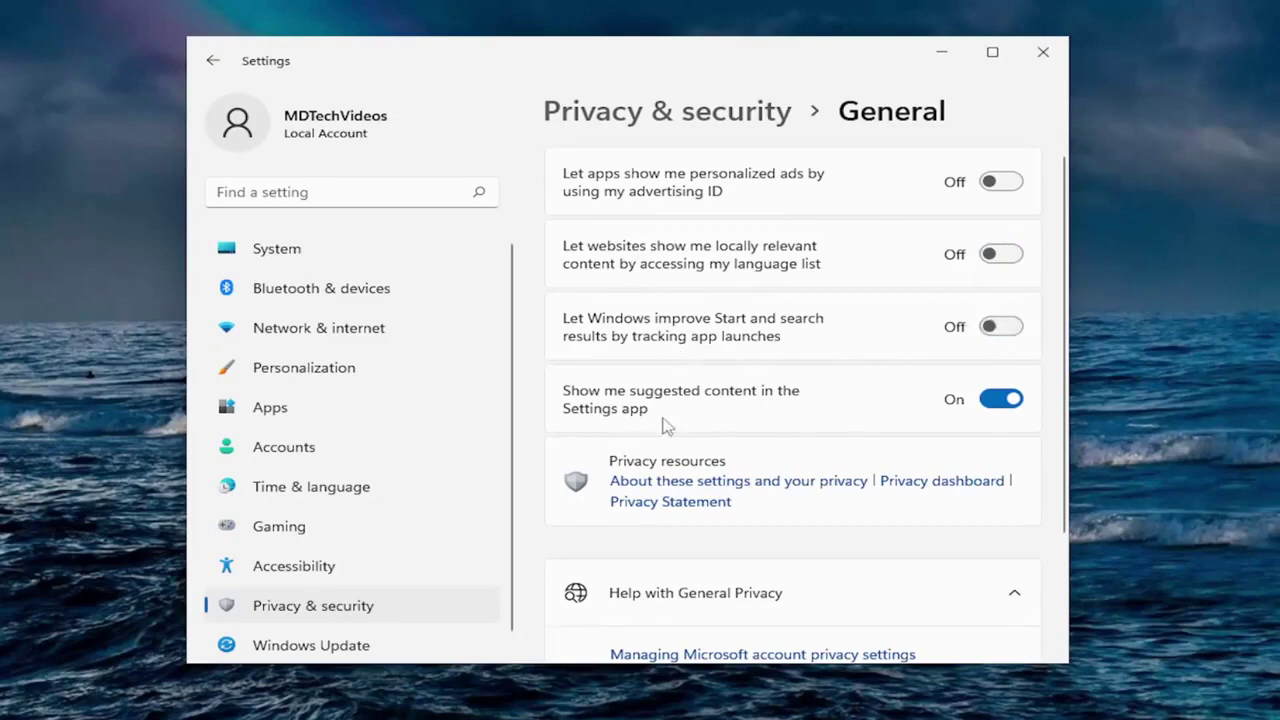
{"action": "left_click", "coordinate": [993, 401]}
{"action": "scroll", "coordinate": [822, 338], "scroll_direction": "down", "scroll_amount": 3}
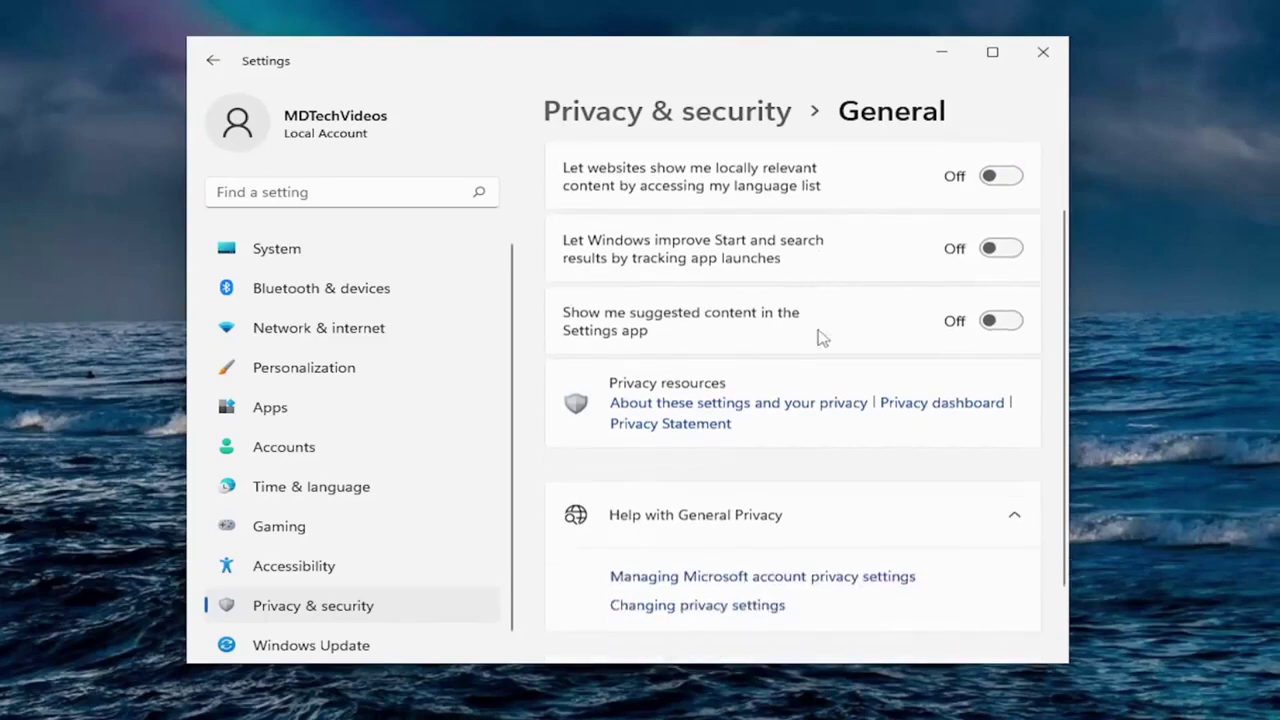
{"action": "scroll", "coordinate": [822, 338], "scroll_direction": "up", "scroll_amount": 3}
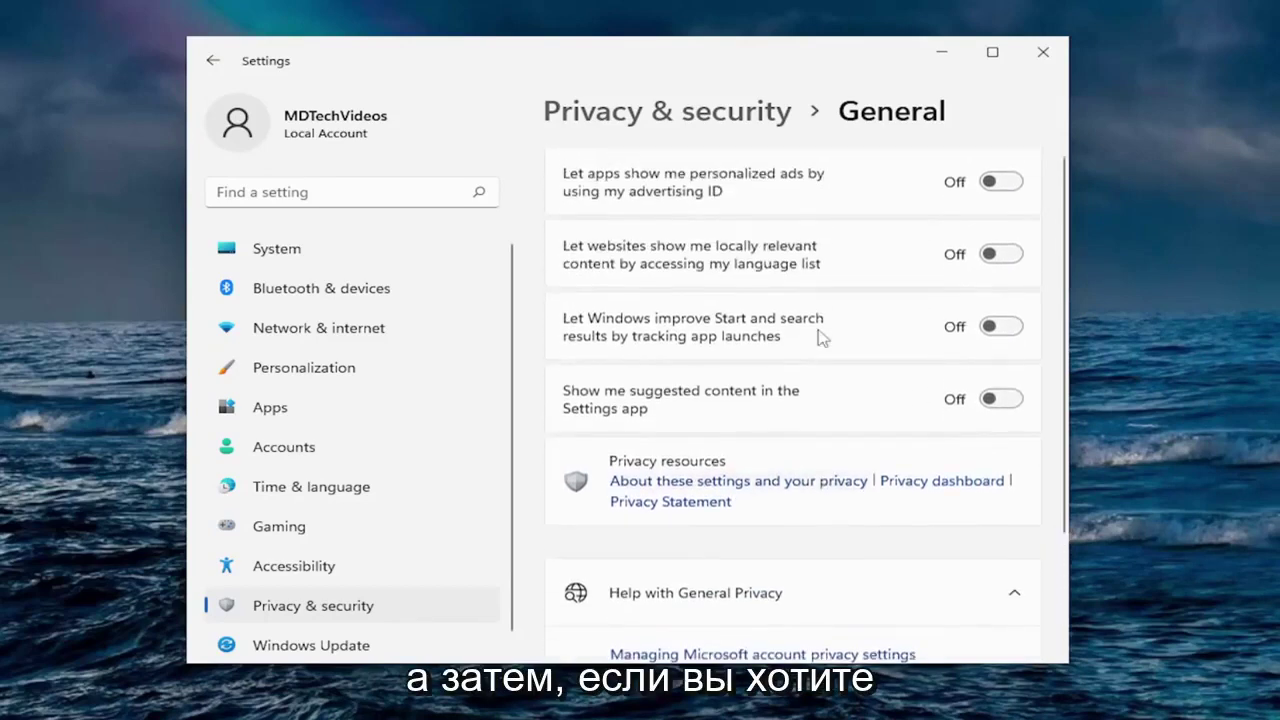
{"action": "left_click", "coordinate": [287, 608]}
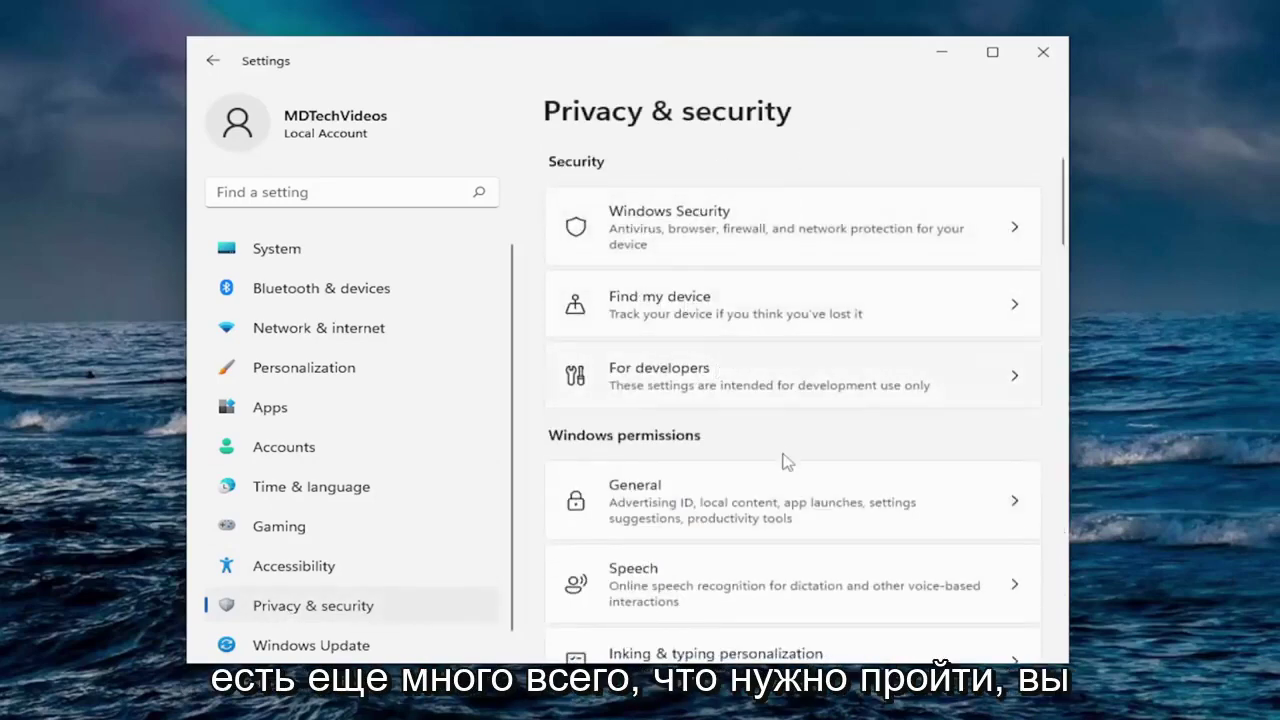
{"action": "scroll", "coordinate": [783, 462], "scroll_direction": "down", "scroll_amount": 1}
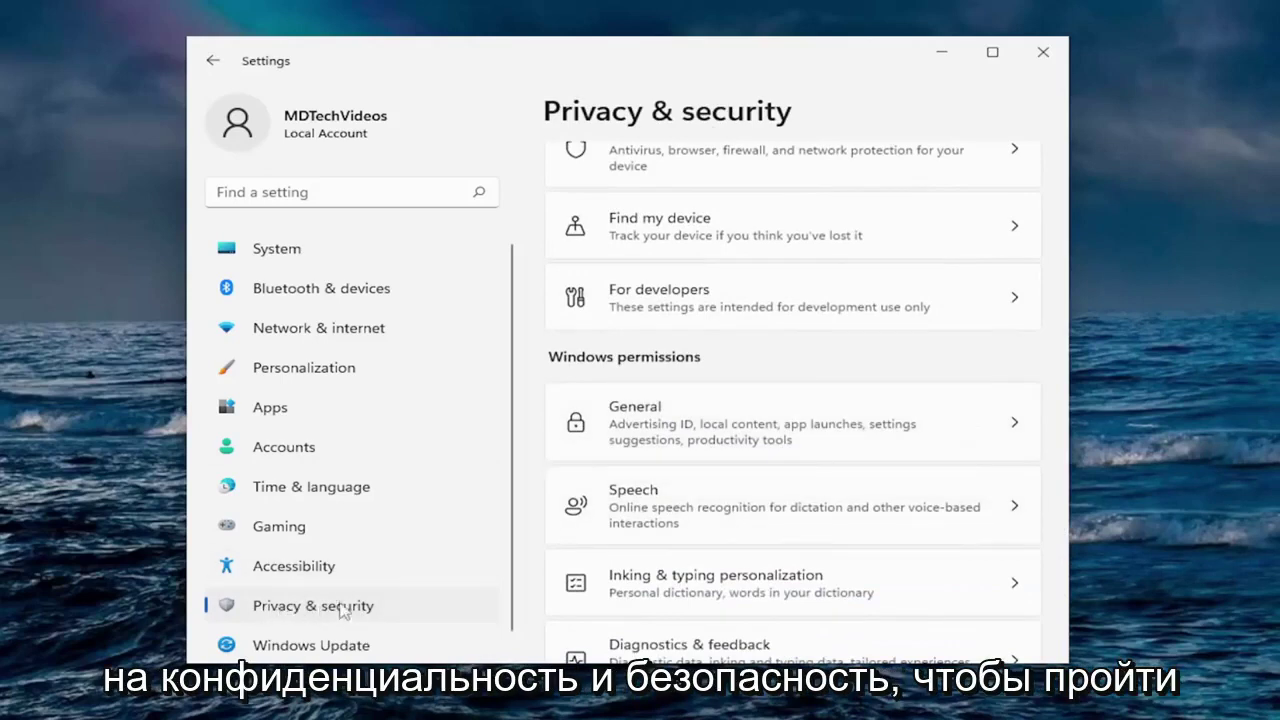
{"action": "scroll", "coordinate": [798, 440], "scroll_direction": "up", "scroll_amount": 1}
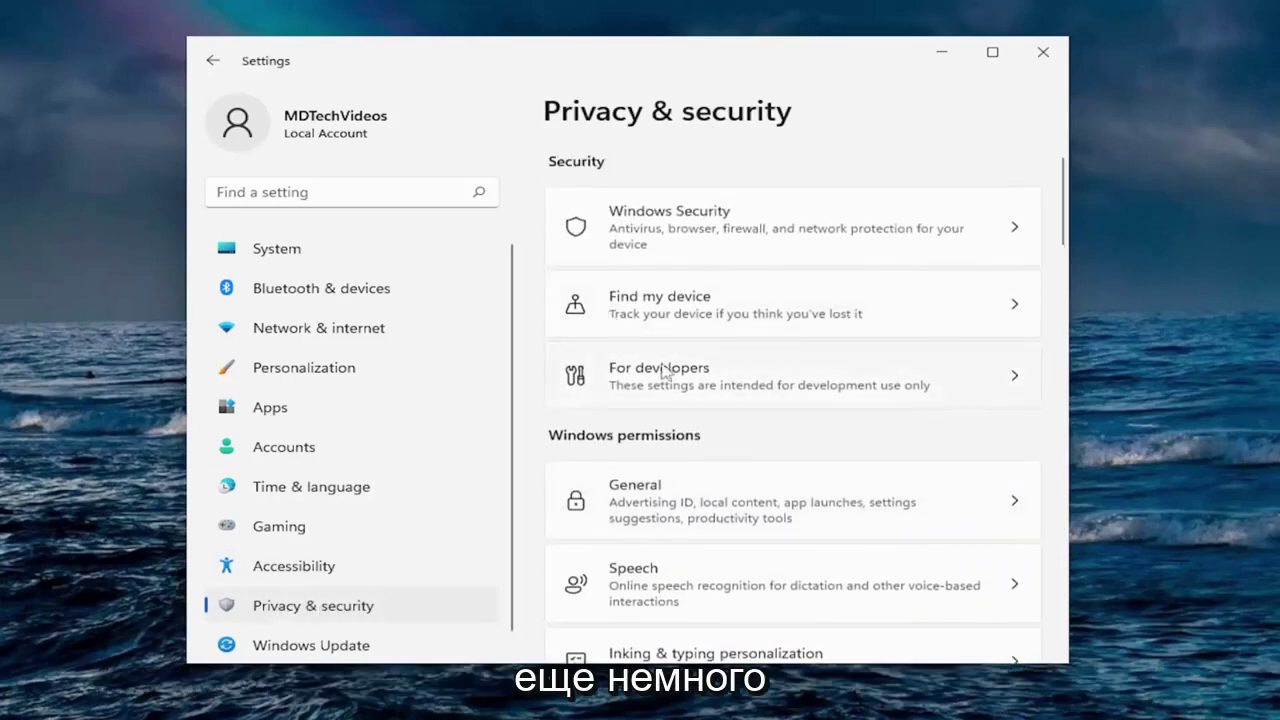
{"action": "left_click", "coordinate": [704, 311]}
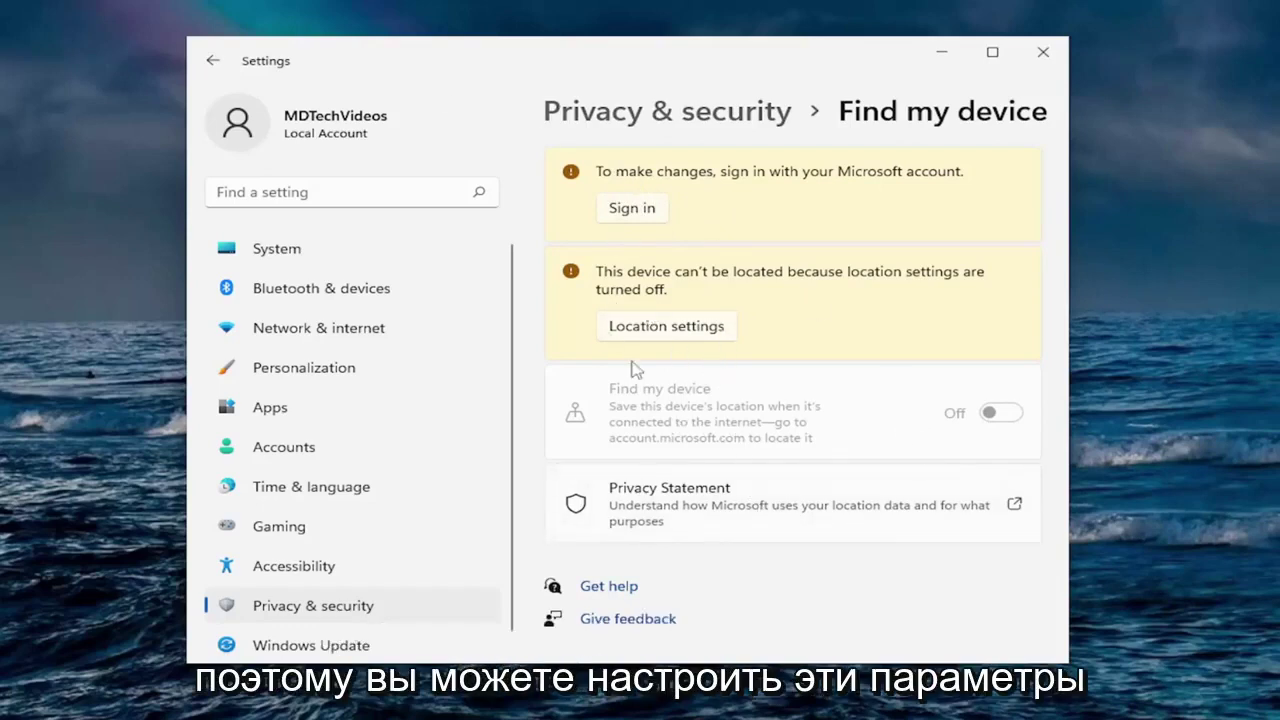
{"action": "left_click", "coordinate": [213, 60]}
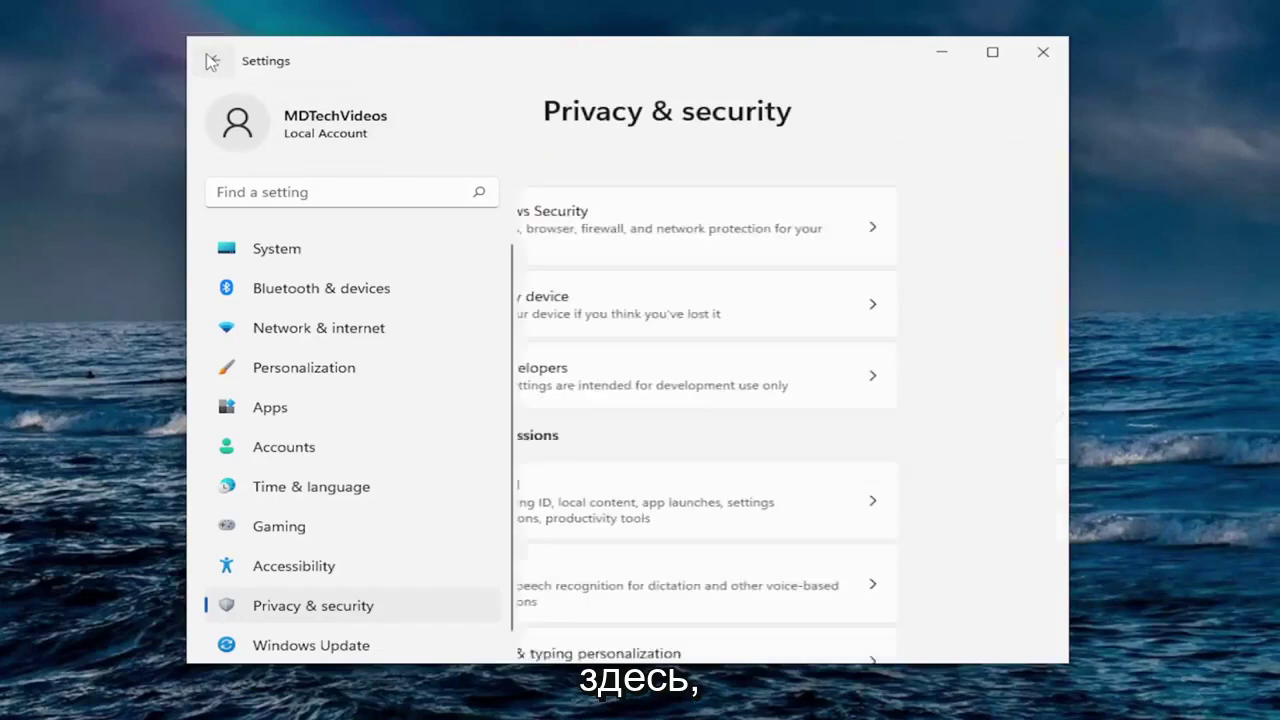
{"action": "scroll", "coordinate": [703, 395], "scroll_direction": "down", "scroll_amount": 2}
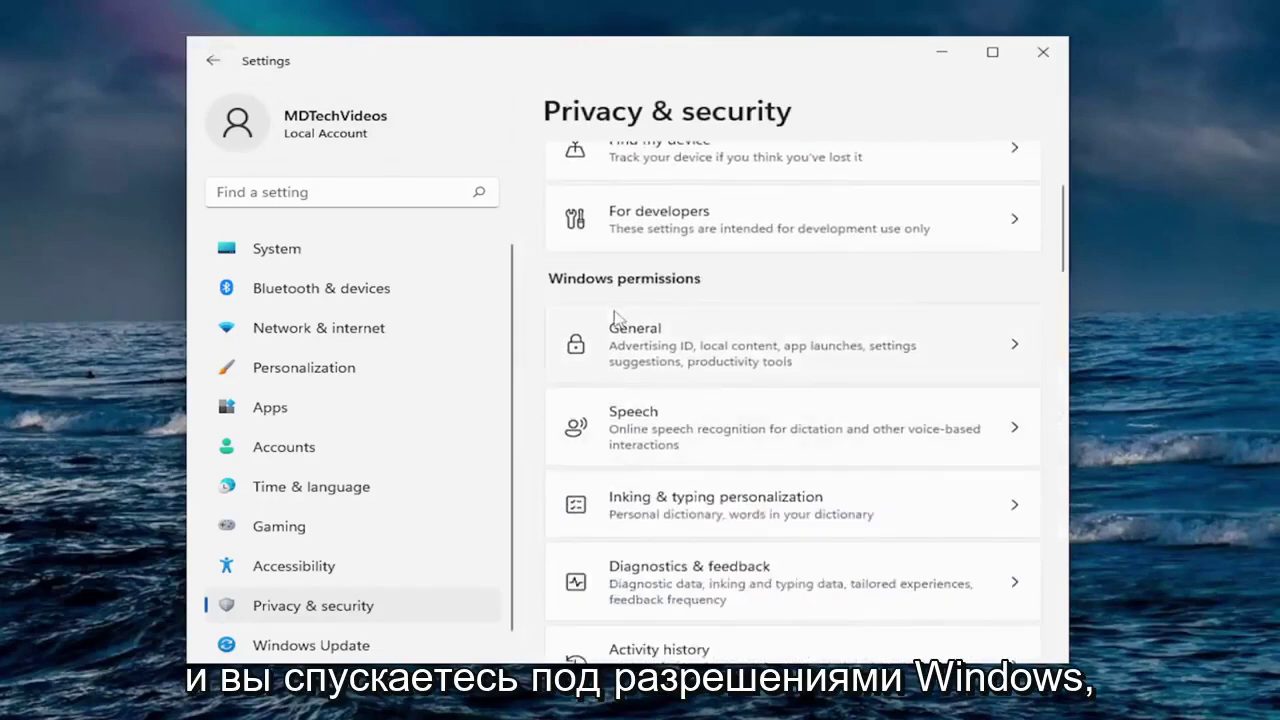
{"action": "left_click", "coordinate": [705, 346]}
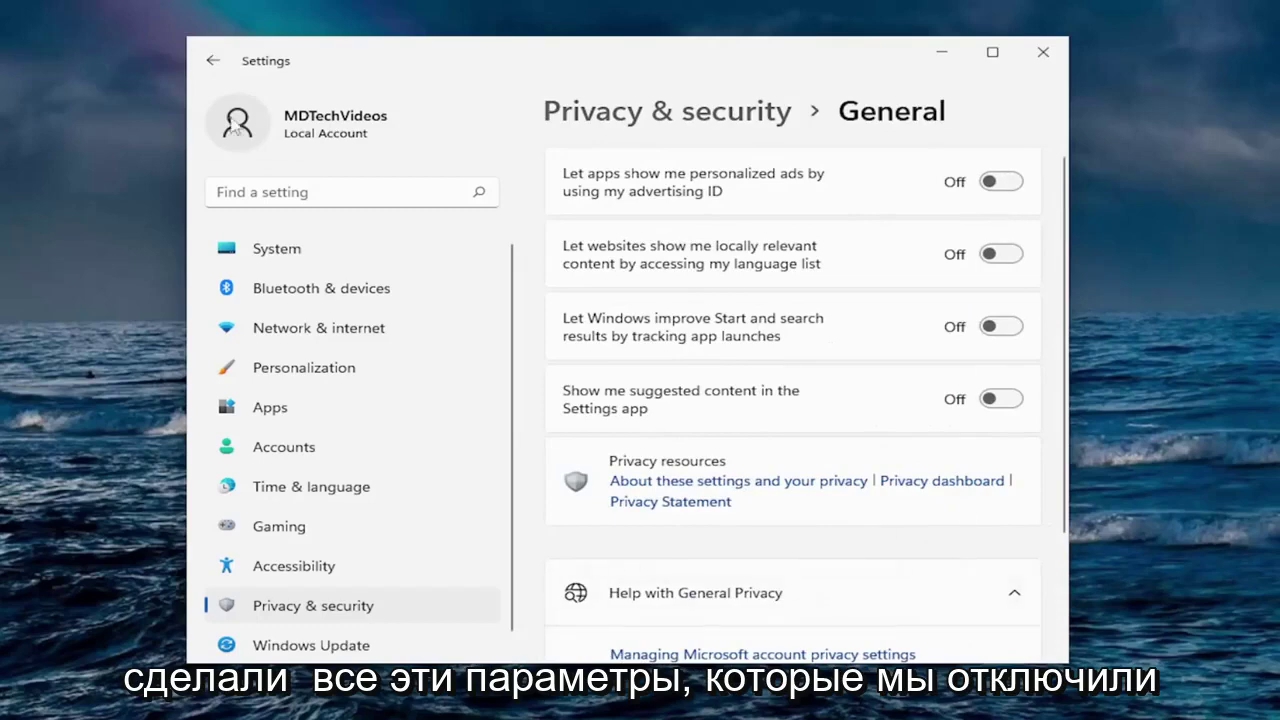
{"action": "left_click", "coordinate": [213, 61]}
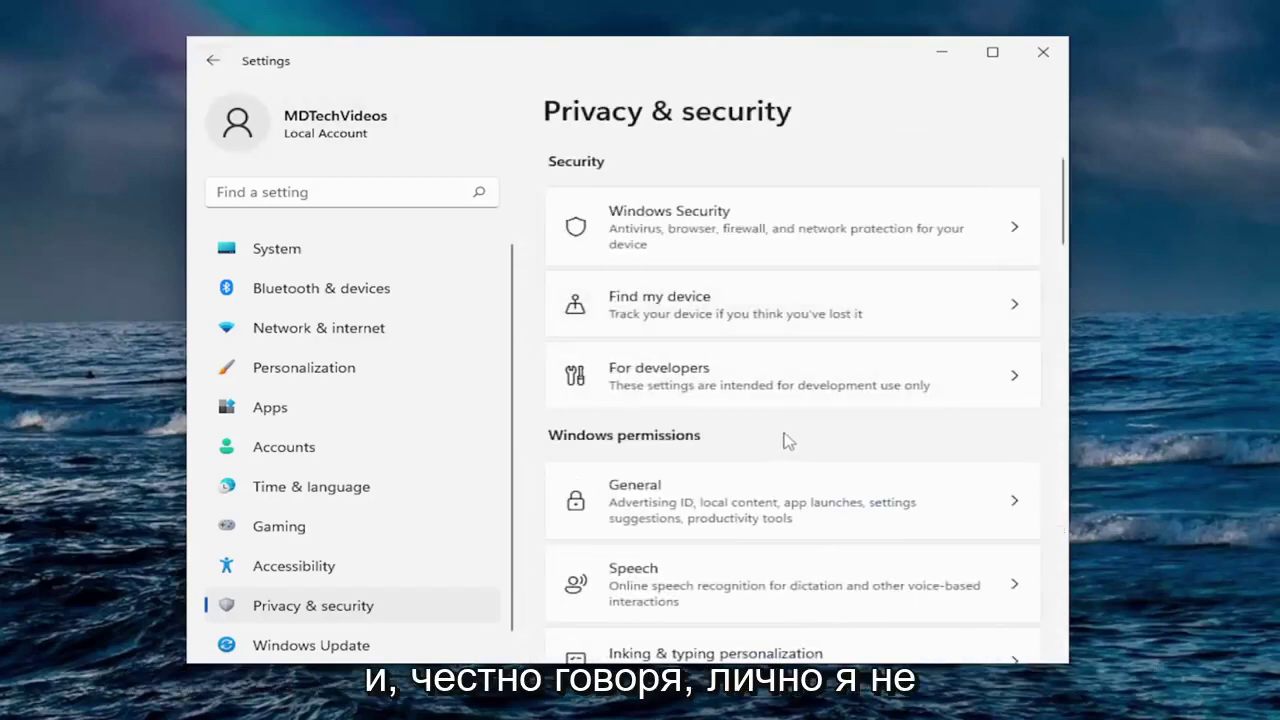
{"action": "scroll", "coordinate": [787, 437], "scroll_direction": "down", "scroll_amount": 3}
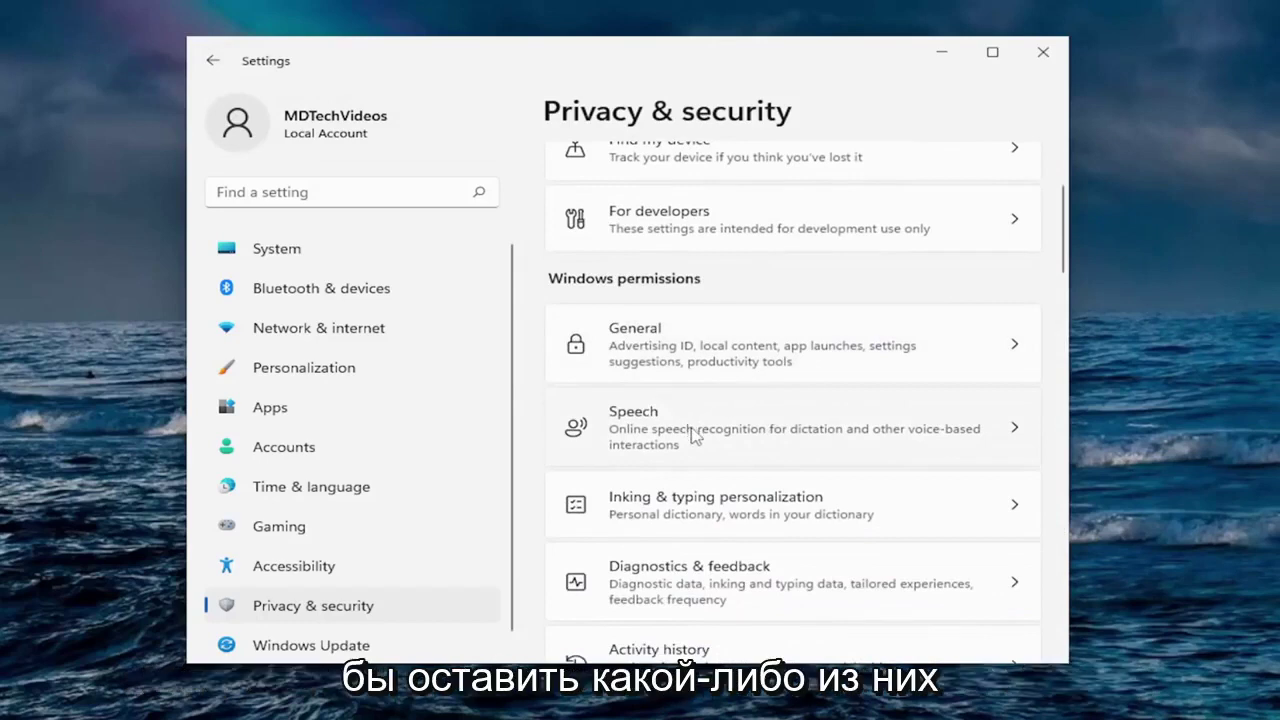
{"action": "left_click", "coordinate": [697, 436]}
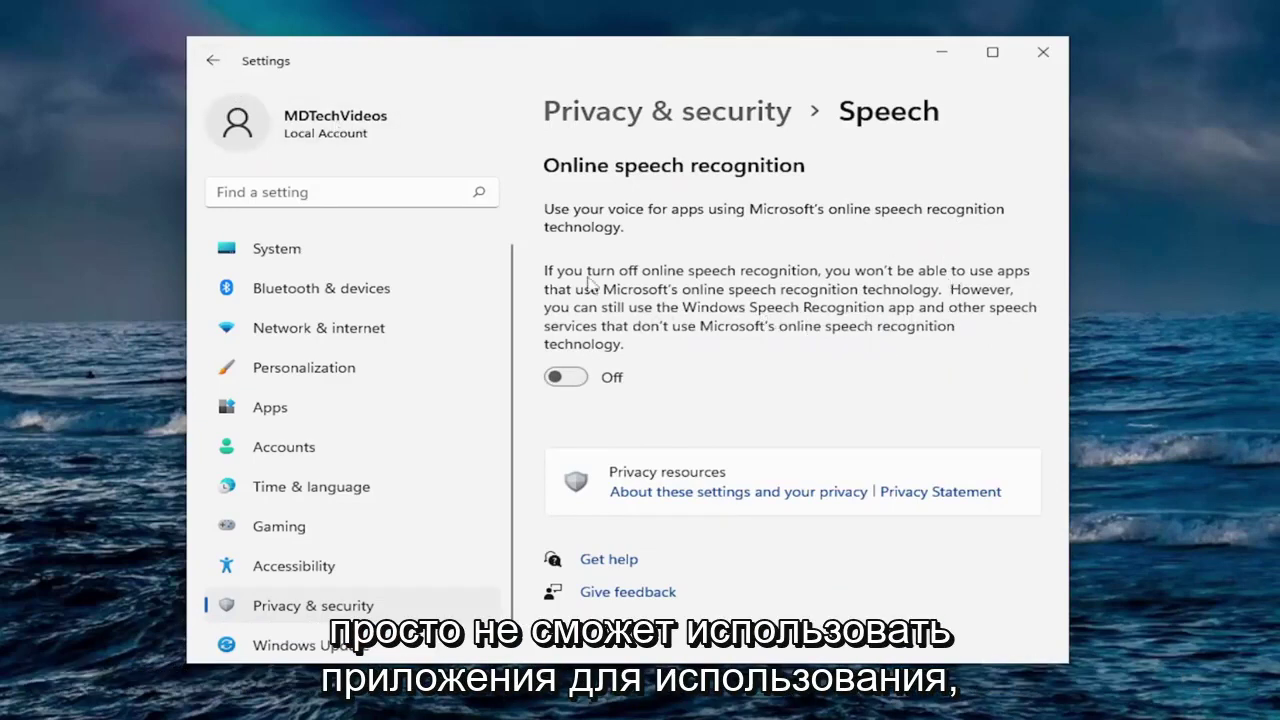
{"action": "left_click", "coordinate": [213, 60]}
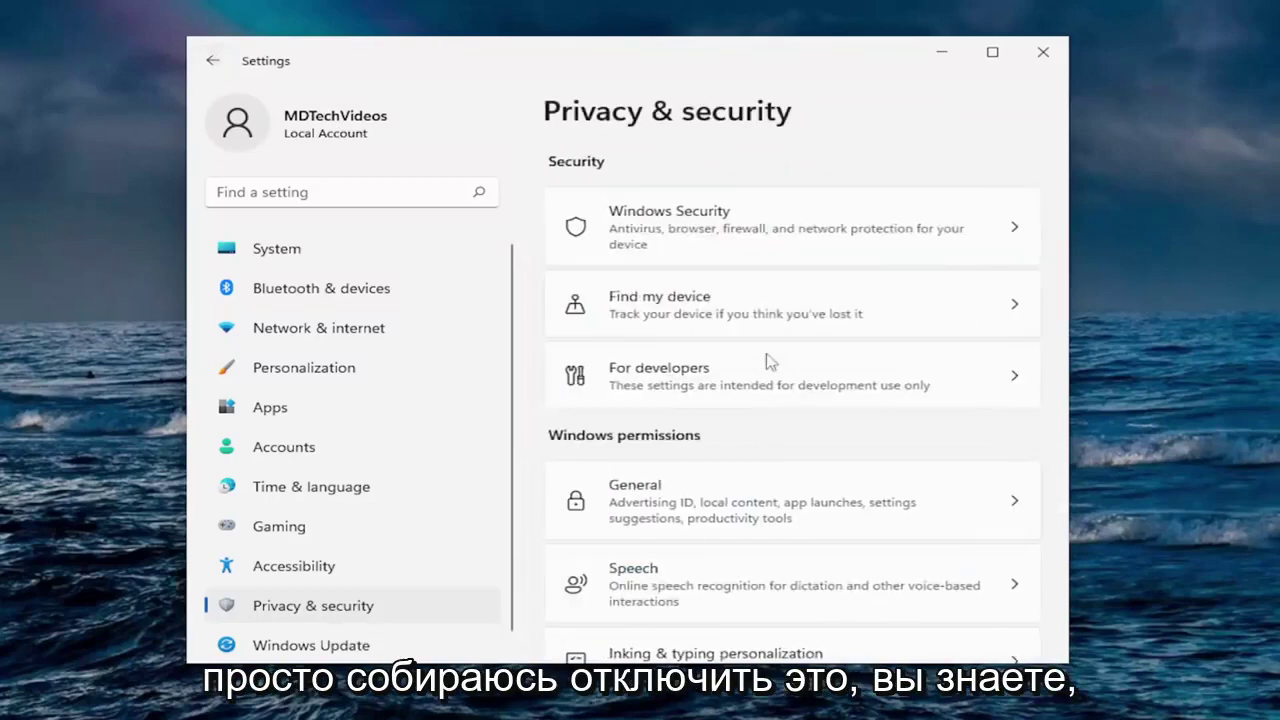
{"action": "scroll", "coordinate": [853, 500], "scroll_direction": "down", "scroll_amount": 3}
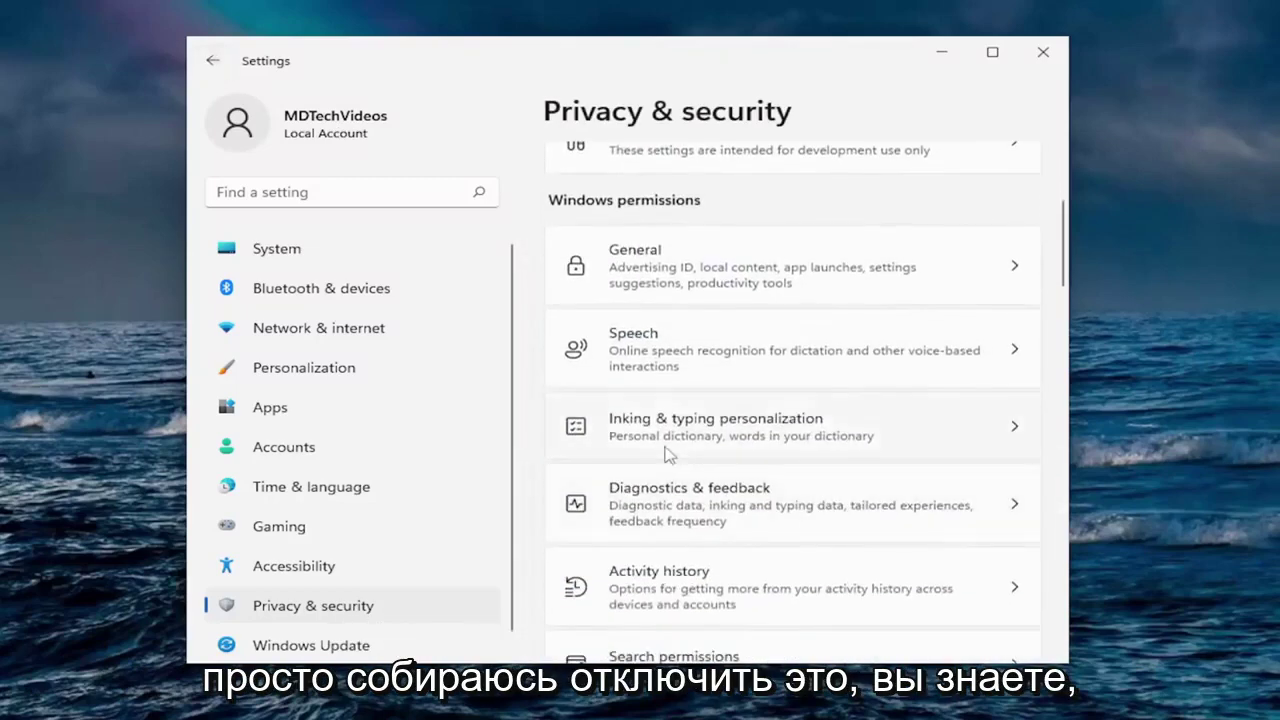
{"action": "left_click", "coordinate": [797, 437]}
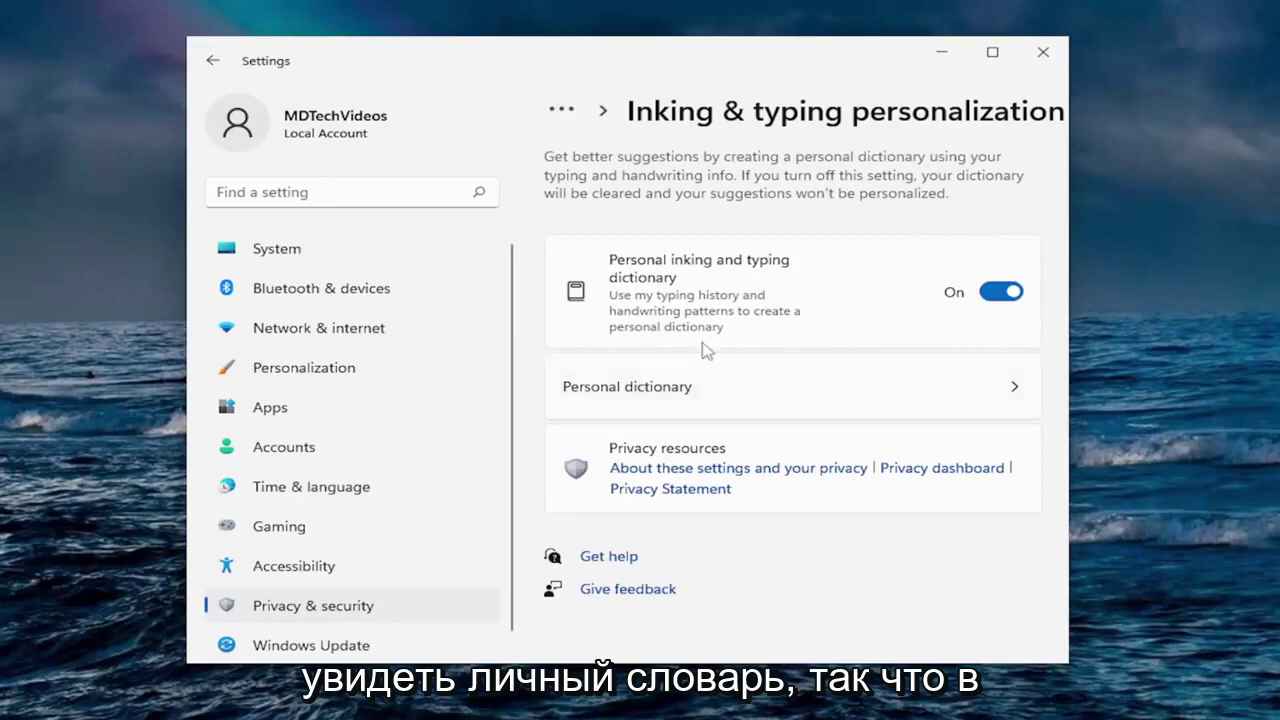
{"action": "left_click", "coordinate": [643, 393]}
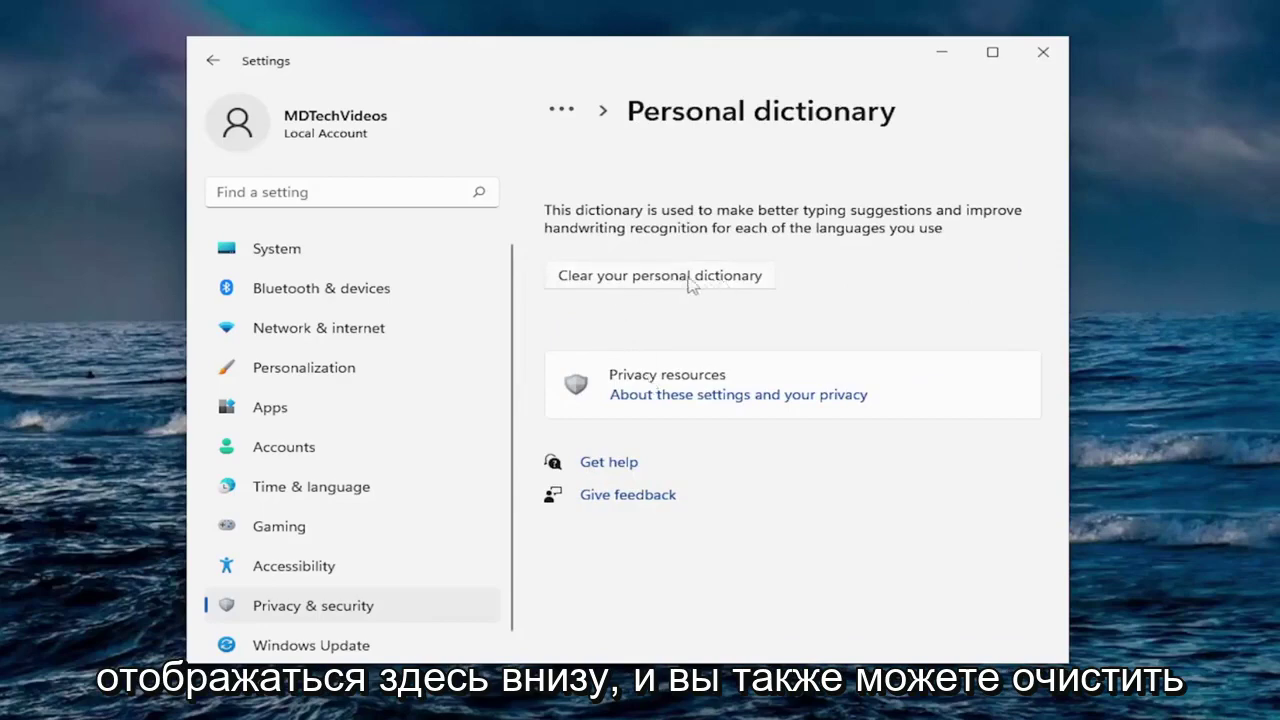
{"action": "left_click", "coordinate": [213, 61]}
{"action": "left_click", "coordinate": [213, 62]}
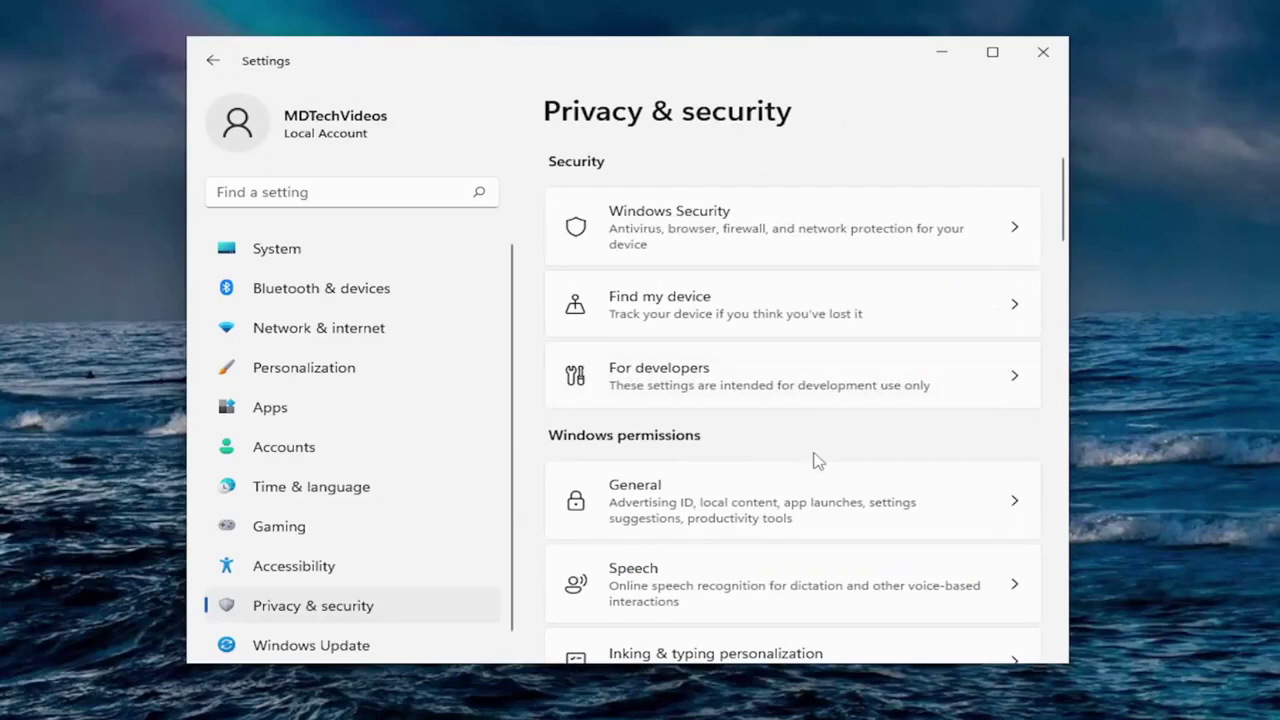
Open Diagnostics & feedback and review the Diagnostic data and inking and typing sections
{"action": "scroll", "coordinate": [812, 457], "scroll_direction": "down", "scroll_amount": 3}
{"action": "scroll", "coordinate": [790, 458], "scroll_direction": "down", "scroll_amount": 1}
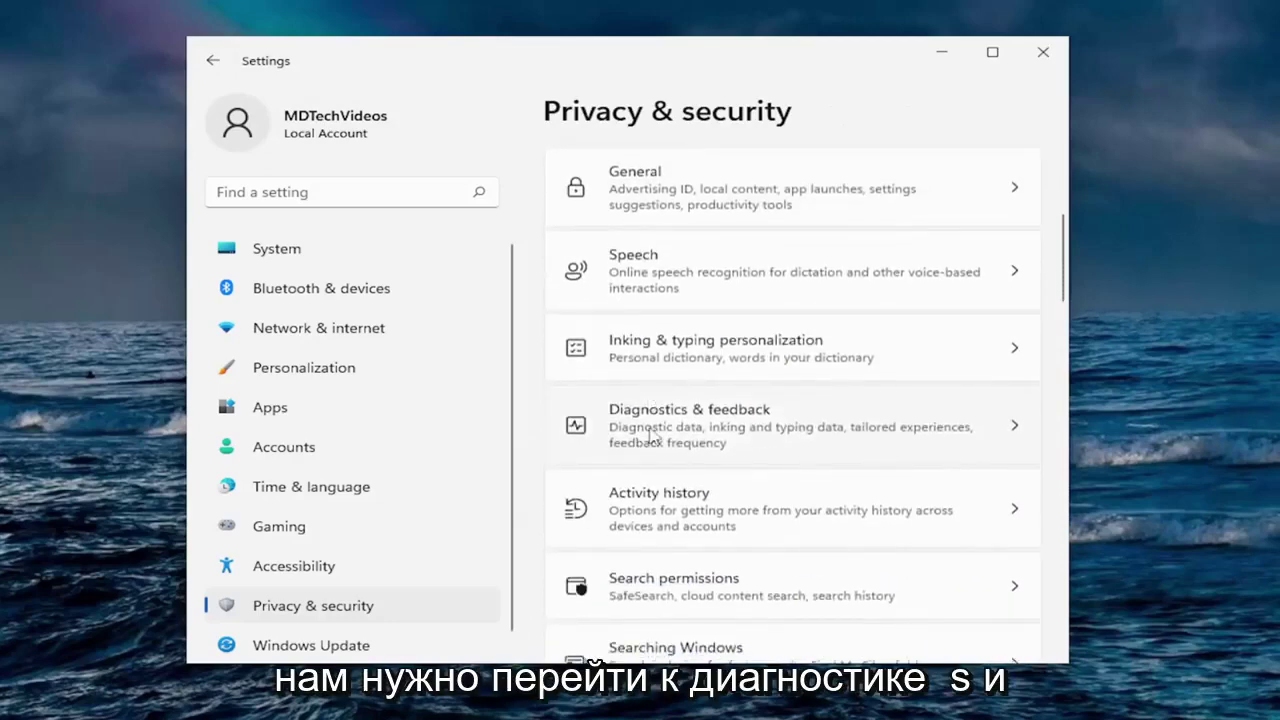
{"action": "left_click", "coordinate": [667, 437]}
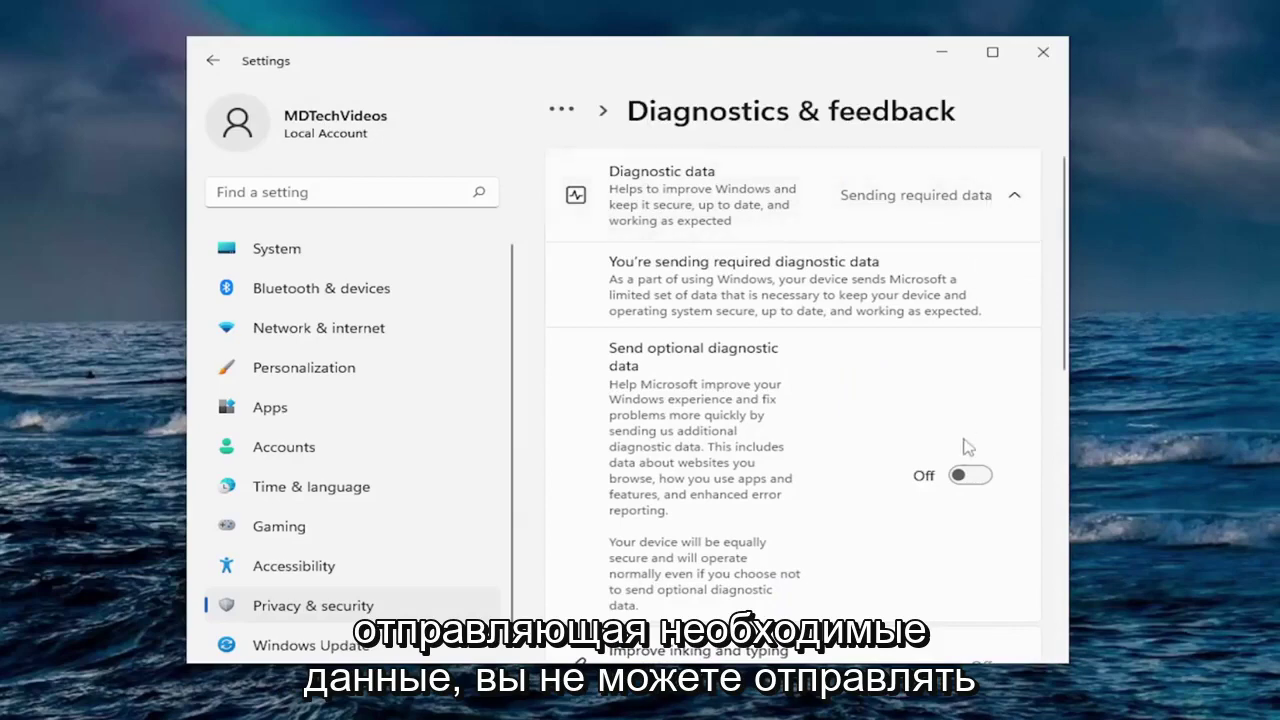
{"action": "left_click", "coordinate": [950, 195]}
{"action": "left_click", "coordinate": [950, 195]}
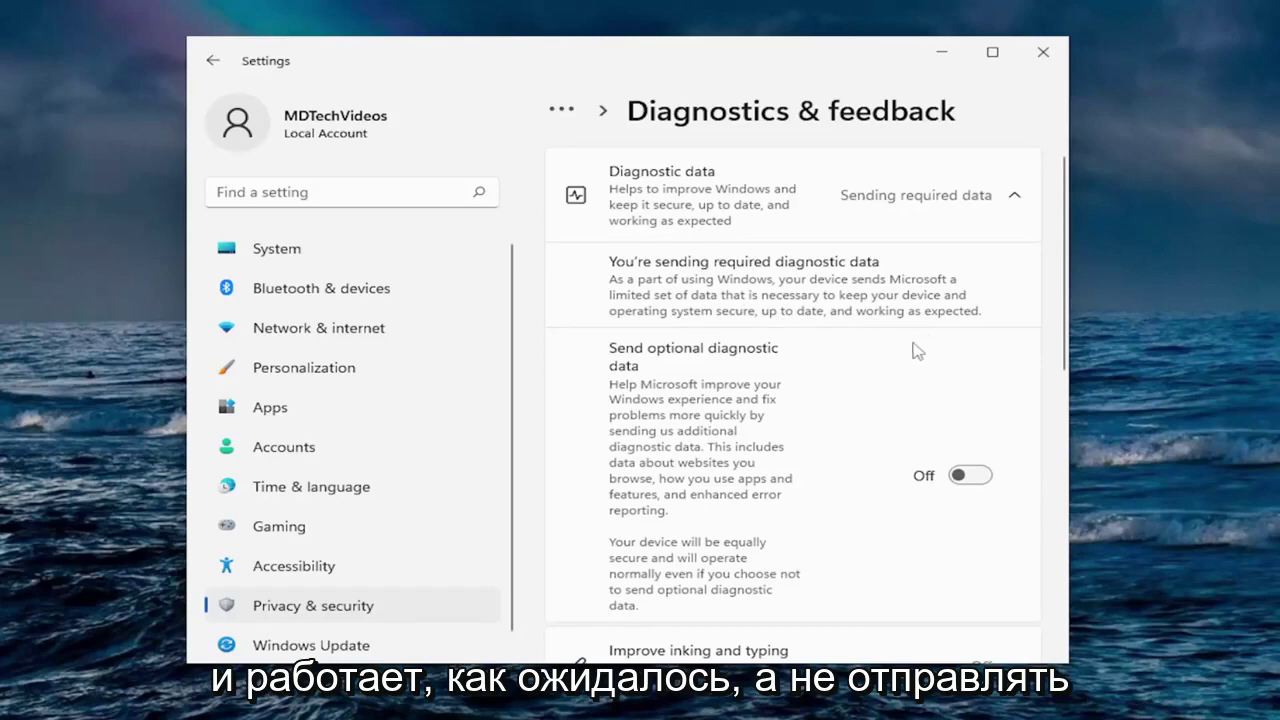
{"action": "scroll", "coordinate": [895, 360], "scroll_direction": "down", "scroll_amount": 1}
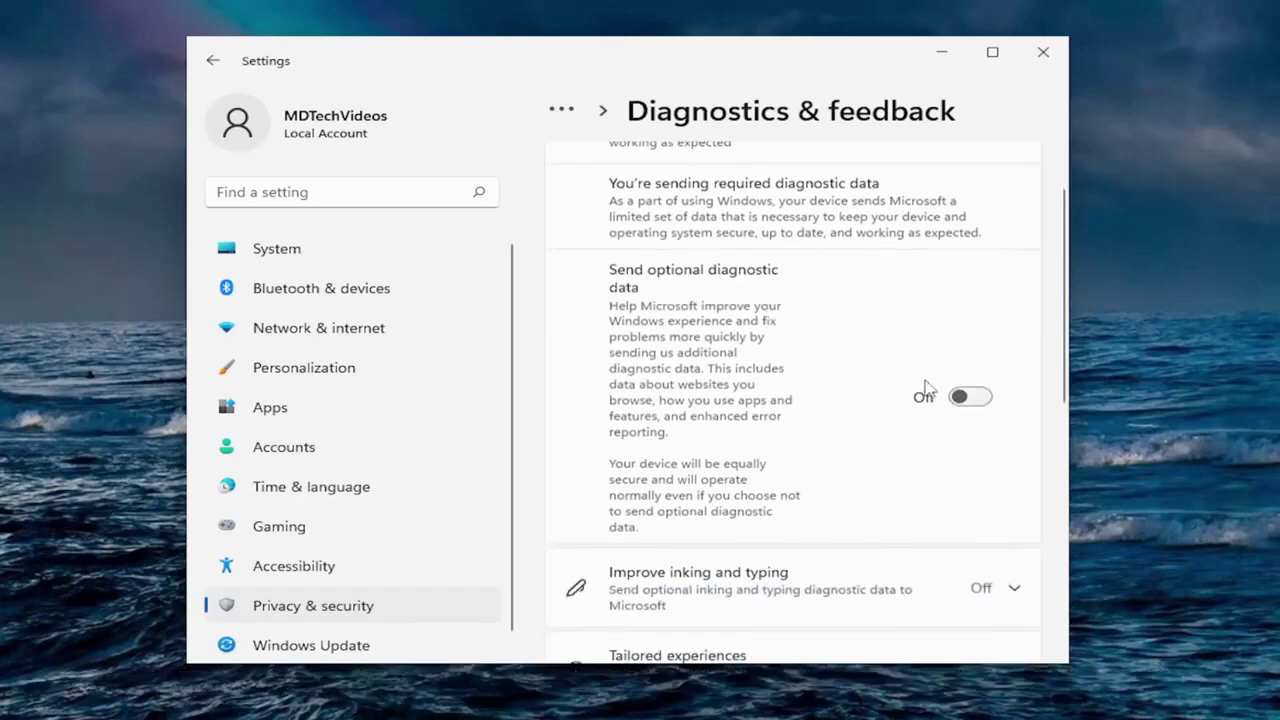
{"action": "scroll", "coordinate": [886, 374], "scroll_direction": "down", "scroll_amount": 3}
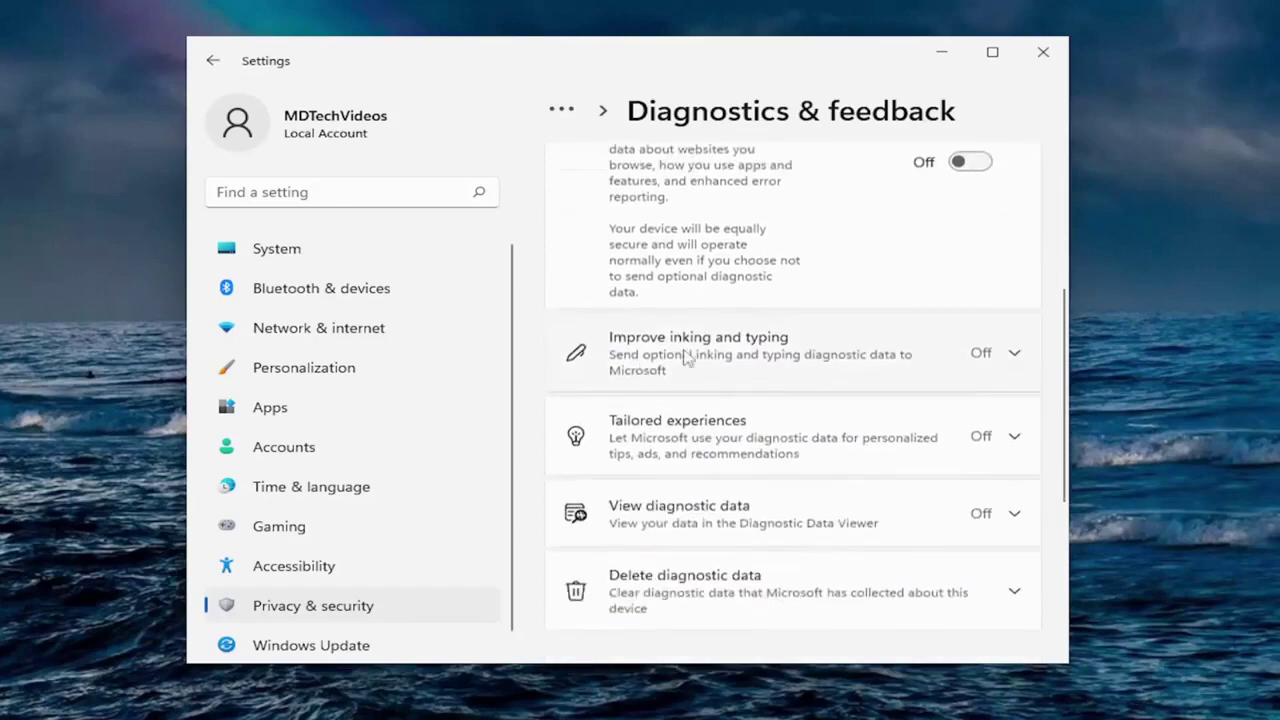
{"action": "left_click", "coordinate": [780, 357]}
{"action": "left_click", "coordinate": [905, 365]}
Set Feedback frequency to Never and go back to Privacy & security
{"action": "scroll", "coordinate": [640, 390], "scroll_direction": "down", "scroll_amount": 1}
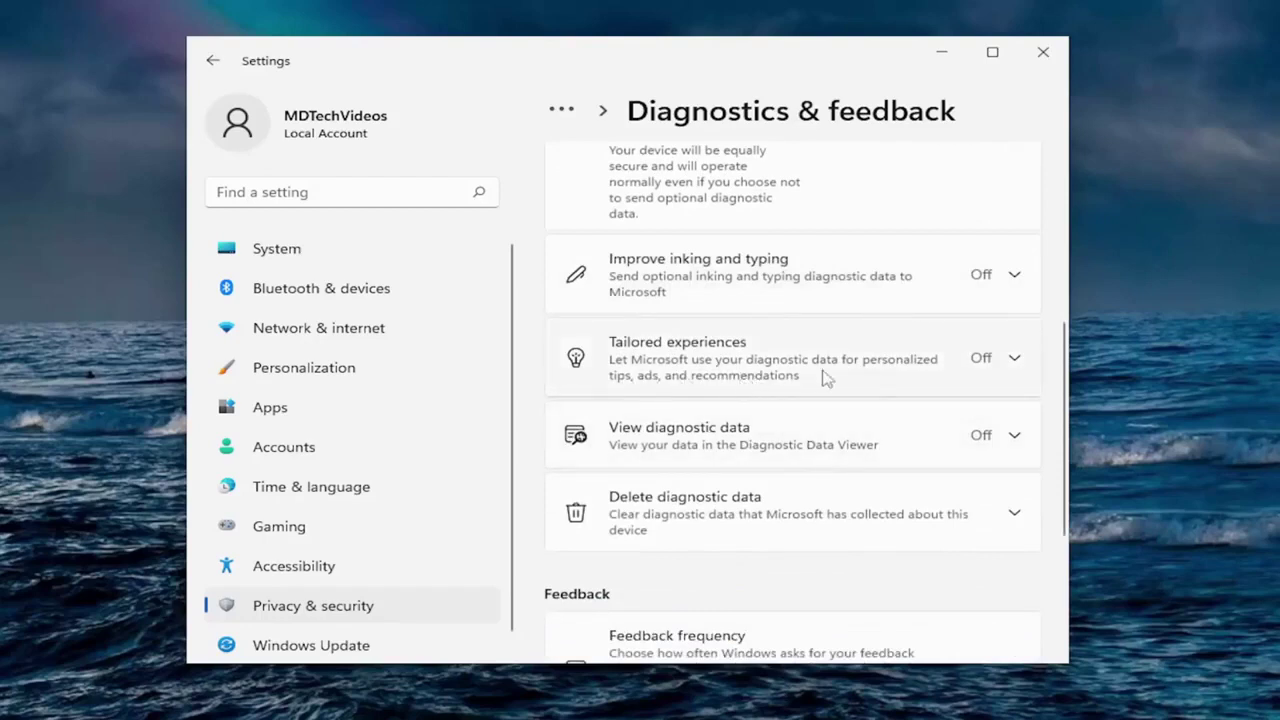
{"action": "scroll", "coordinate": [900, 410], "scroll_direction": "down", "scroll_amount": 1}
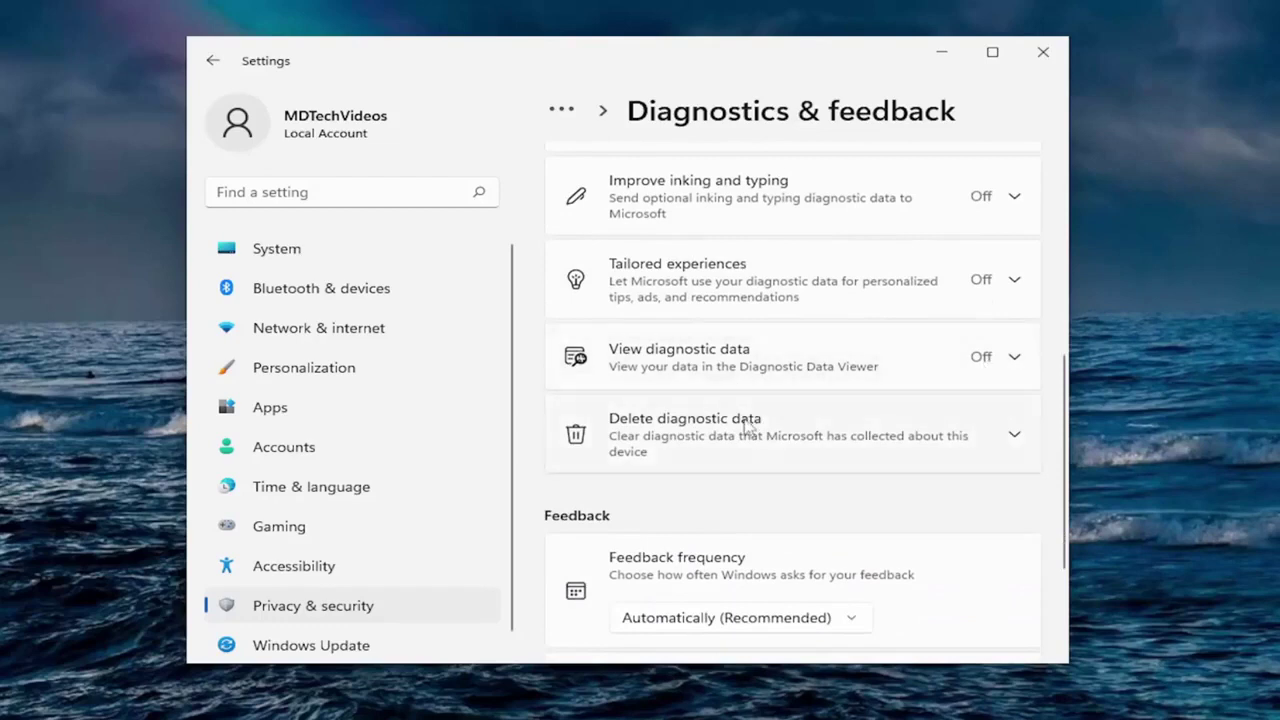
{"action": "scroll", "coordinate": [748, 428], "scroll_direction": "down", "scroll_amount": 1}
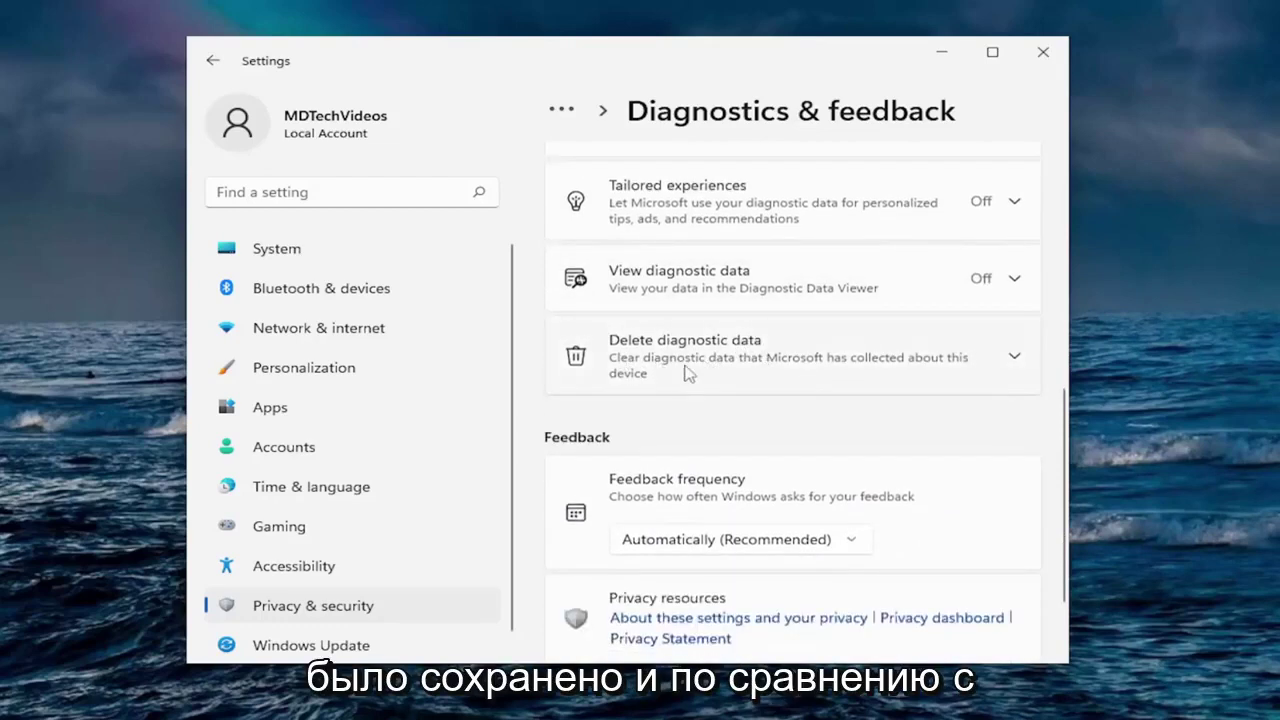
{"action": "scroll", "coordinate": [688, 373], "scroll_direction": "down", "scroll_amount": 1}
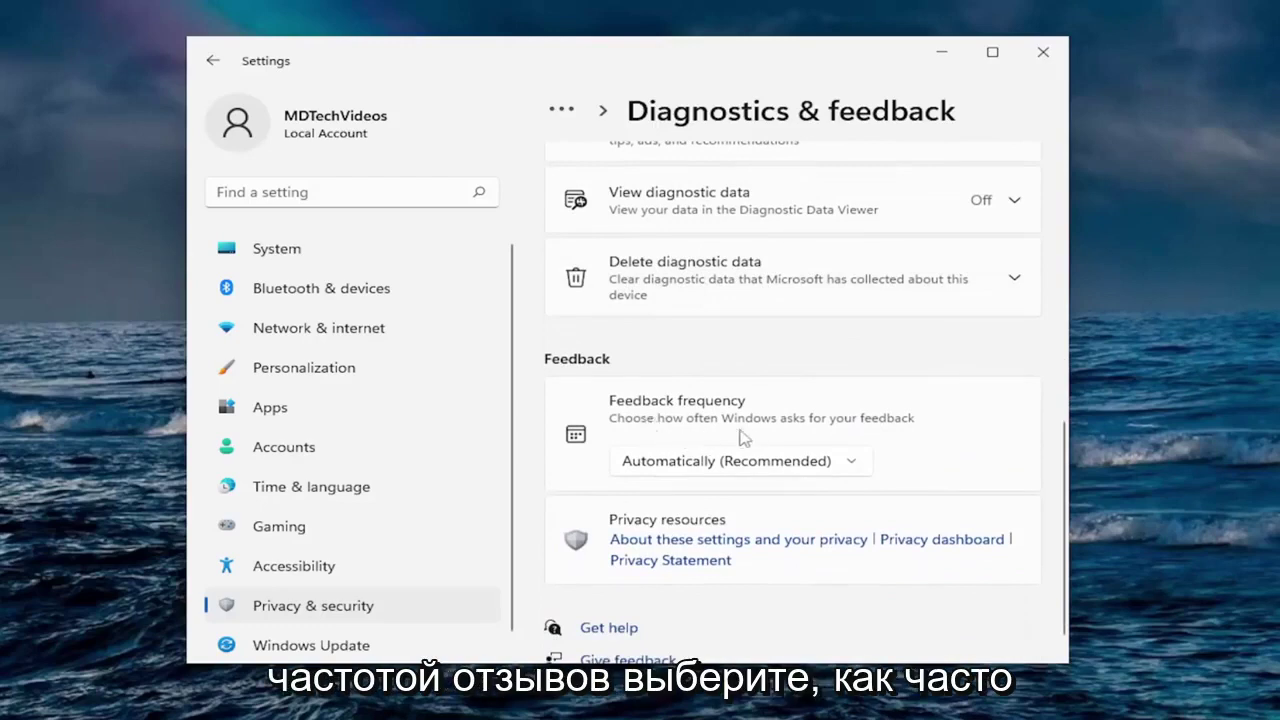
{"action": "left_click", "coordinate": [851, 474]}
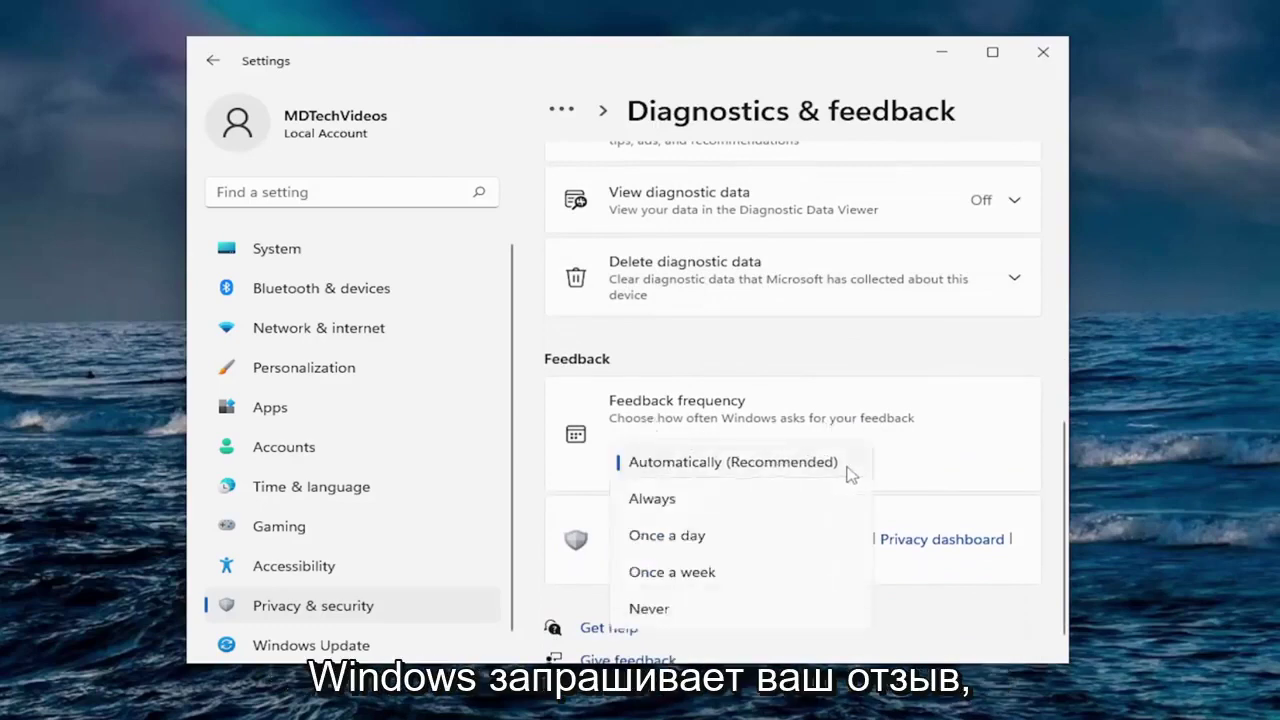
{"action": "left_click", "coordinate": [680, 611]}
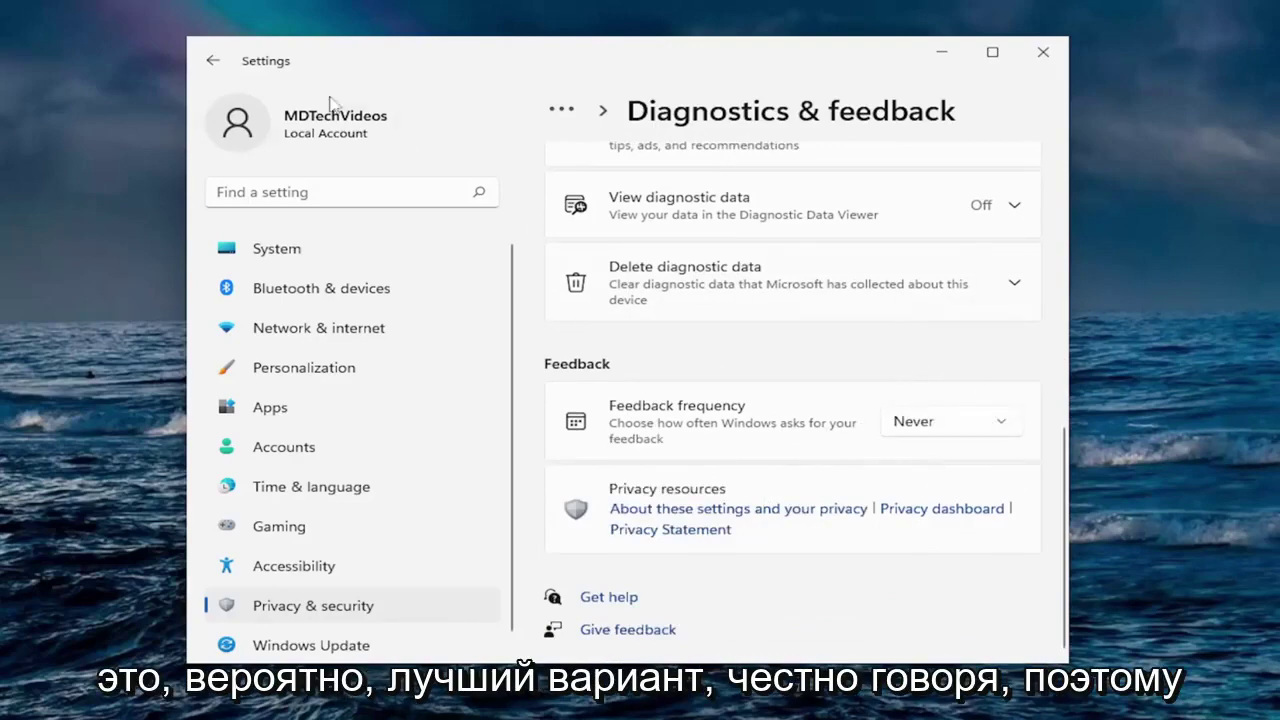
{"action": "left_click", "coordinate": [212, 62]}
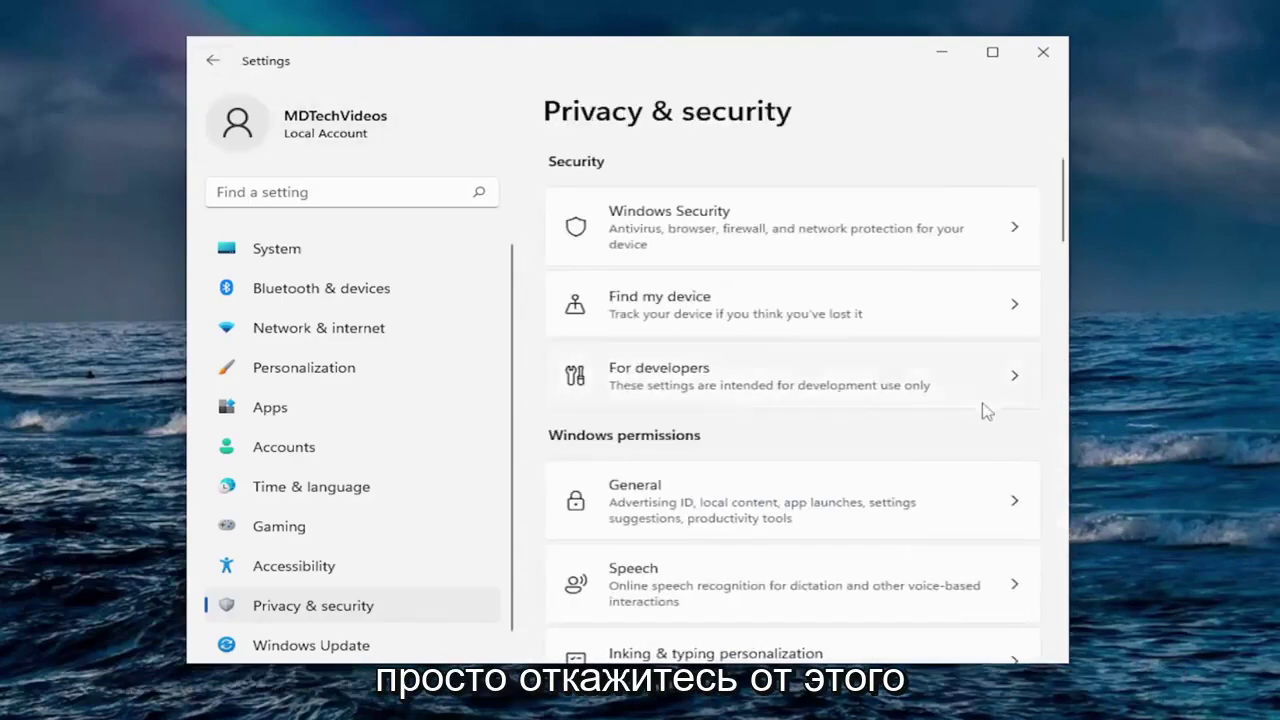
In Activity history, clear both 'Store on this device' and 'Send to Microsoft', then go back
{"action": "scroll", "coordinate": [918, 482], "scroll_direction": "down", "scroll_amount": 5}
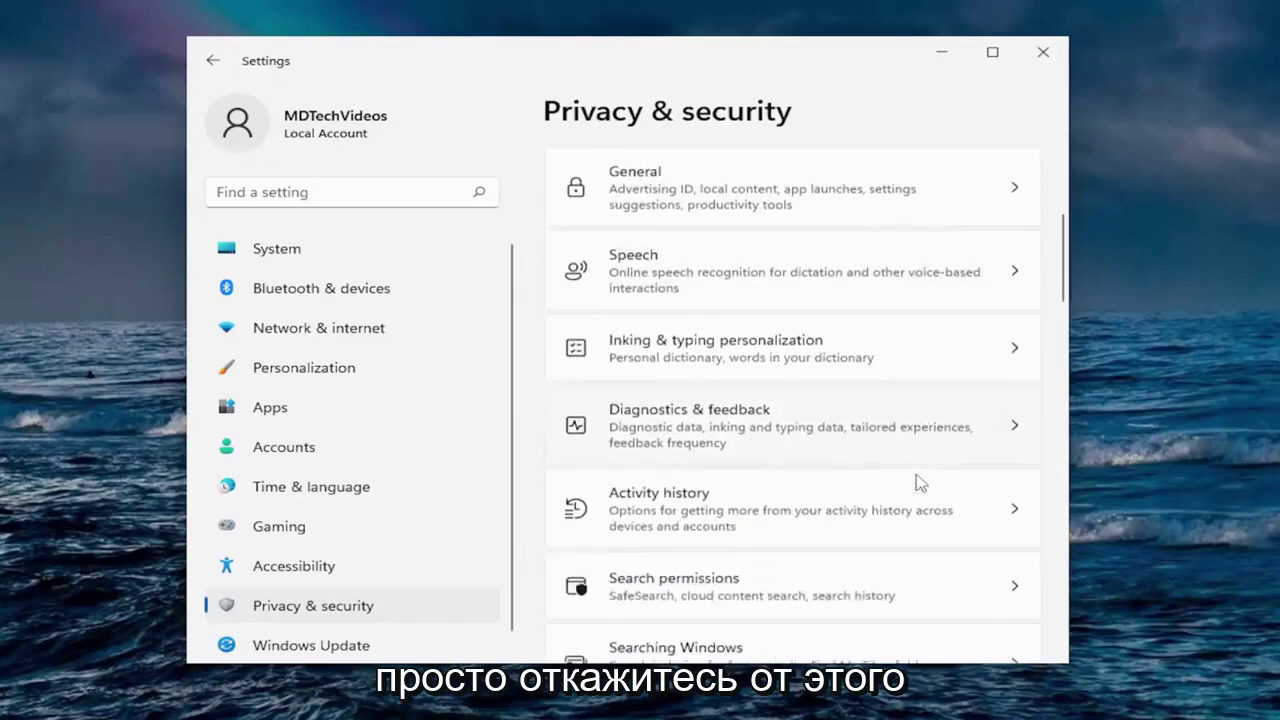
{"action": "left_click", "coordinate": [664, 441]}
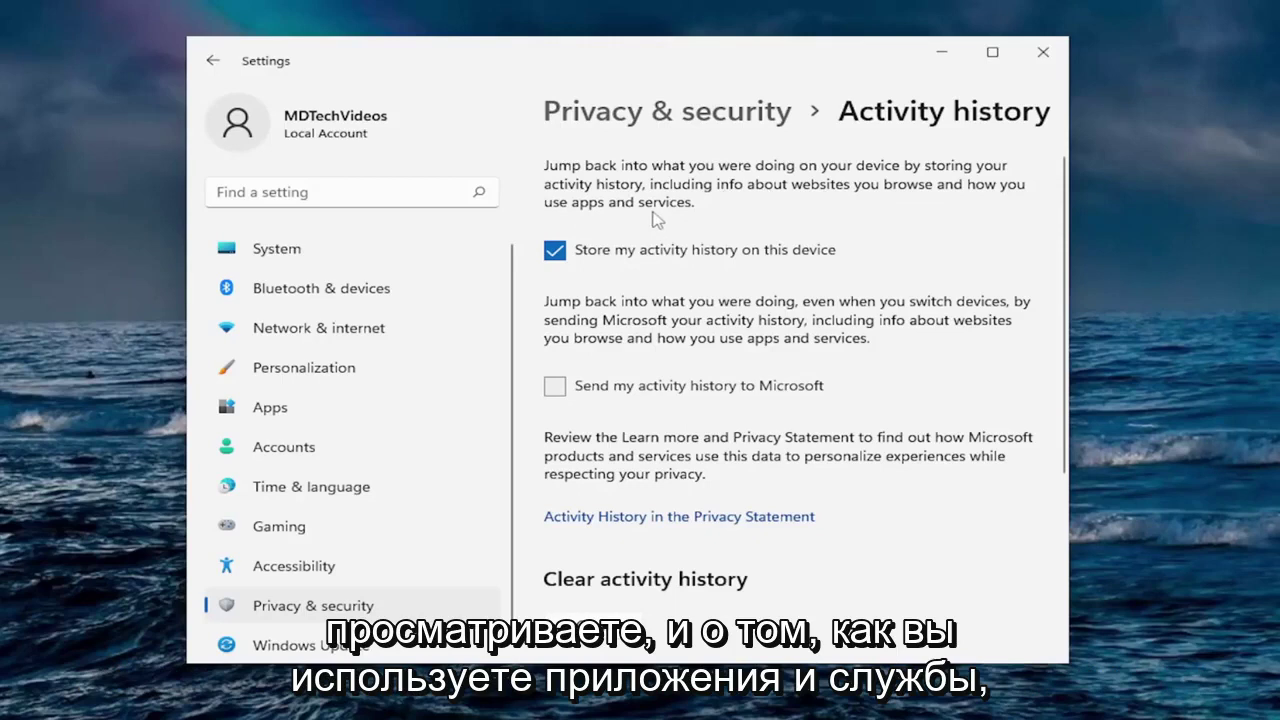
{"action": "left_click", "coordinate": [638, 256]}
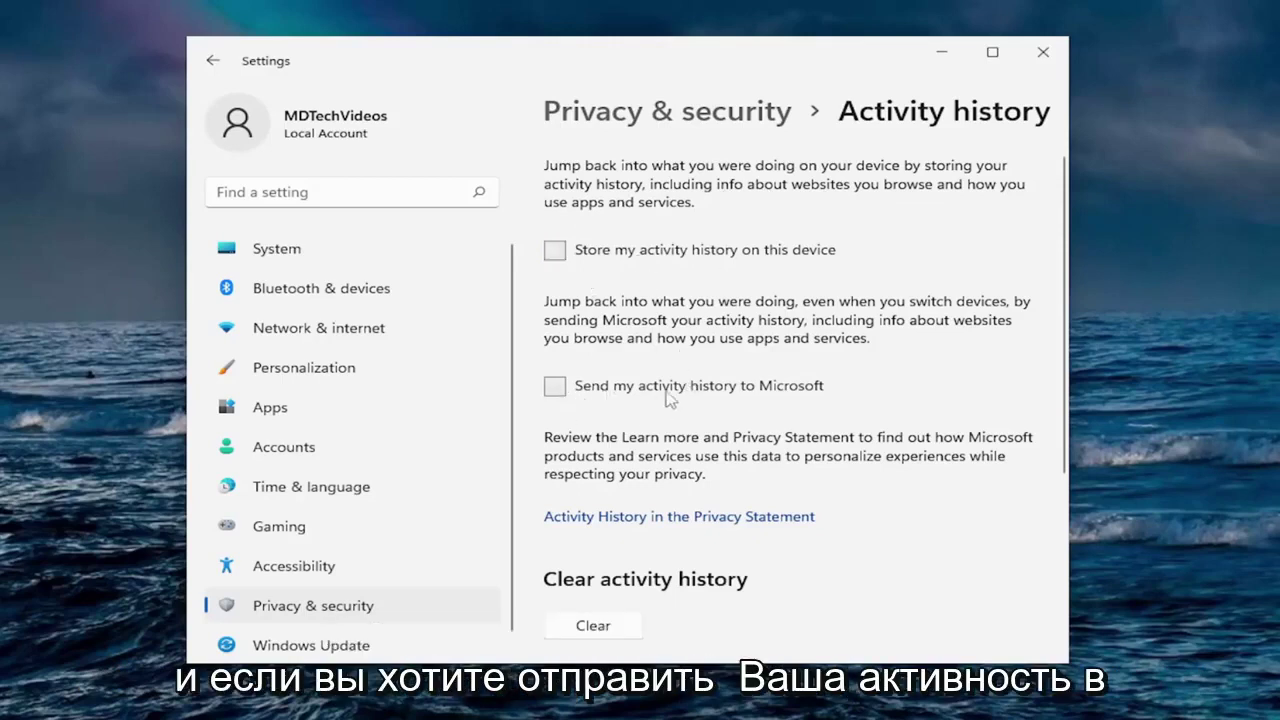
{"action": "left_click", "coordinate": [554, 390]}
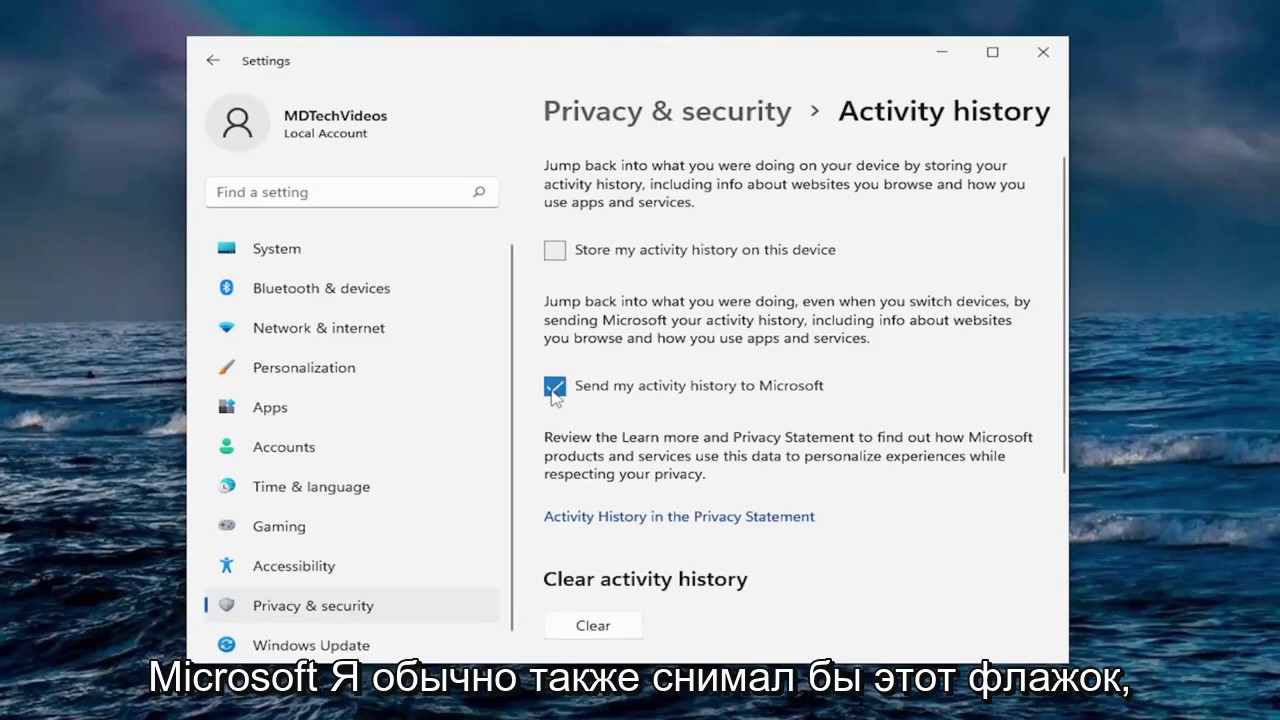
{"action": "left_click", "coordinate": [554, 390]}
{"action": "scroll", "coordinate": [549, 358], "scroll_direction": "down", "scroll_amount": 1}
{"action": "scroll", "coordinate": [569, 366], "scroll_direction": "down", "scroll_amount": 1}
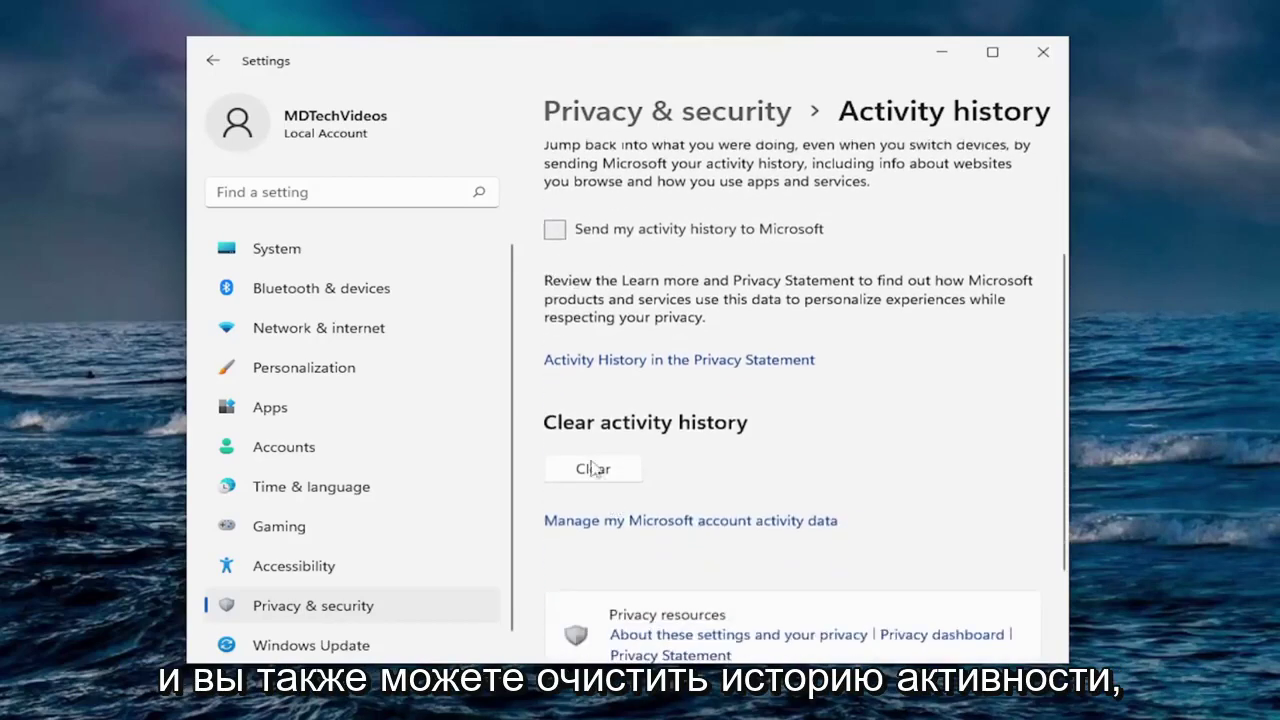
{"action": "left_click", "coordinate": [212, 60]}
{"action": "scroll", "coordinate": [795, 372], "scroll_direction": "down", "scroll_amount": 4}
{"action": "scroll", "coordinate": [797, 375], "scroll_direction": "down", "scroll_amount": 4}
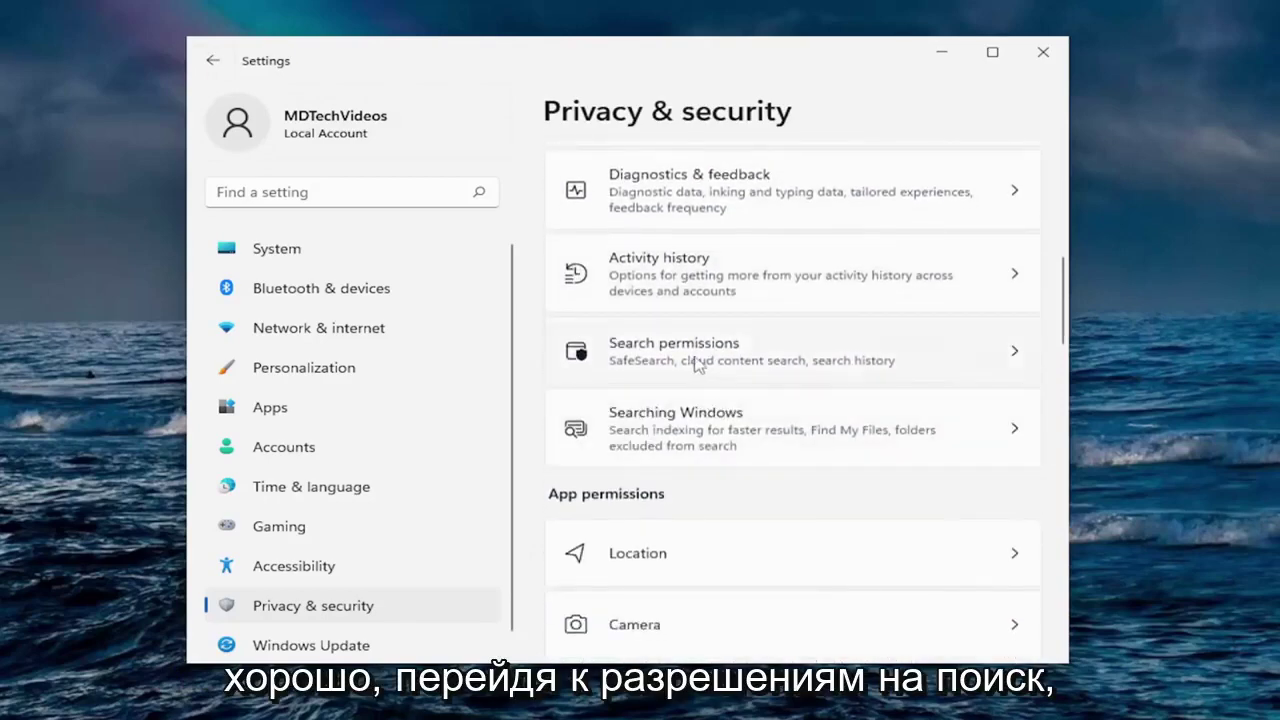
In Search permissions, turn off cloud content search for Microsoft and Work or School accounts
{"action": "left_click", "coordinate": [698, 365]}
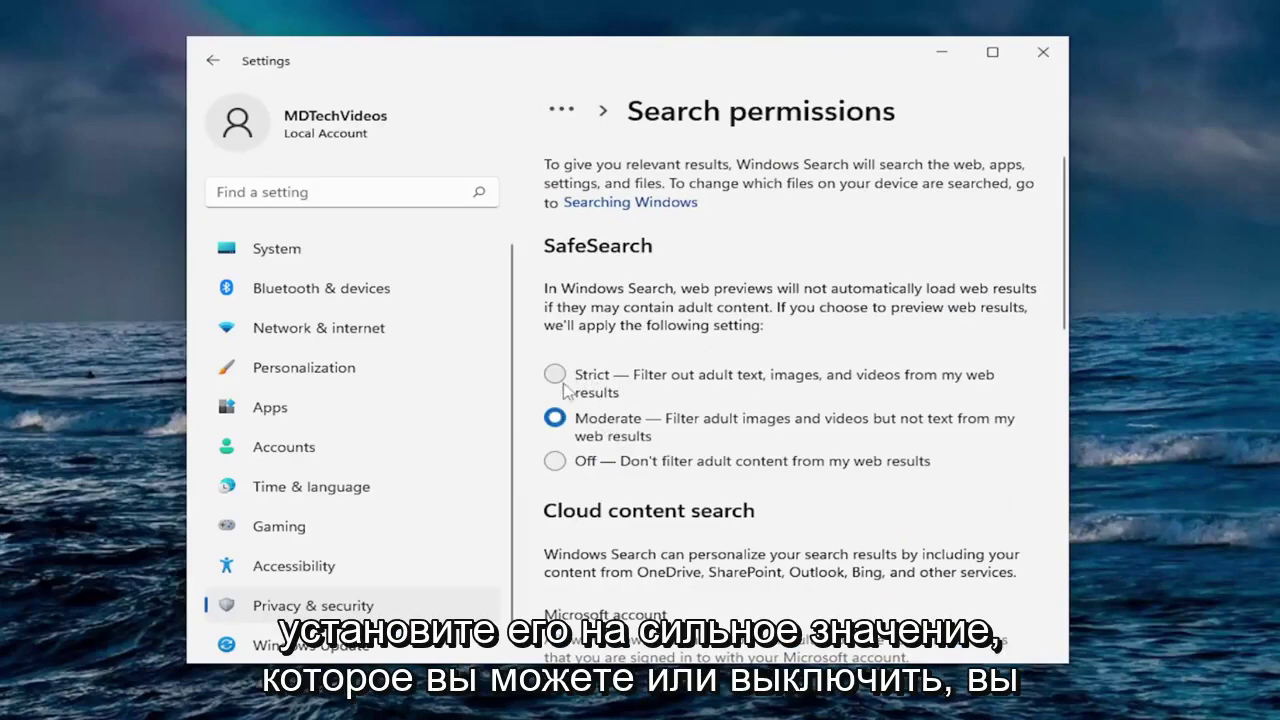
{"action": "scroll", "coordinate": [614, 432], "scroll_direction": "down", "scroll_amount": 3}
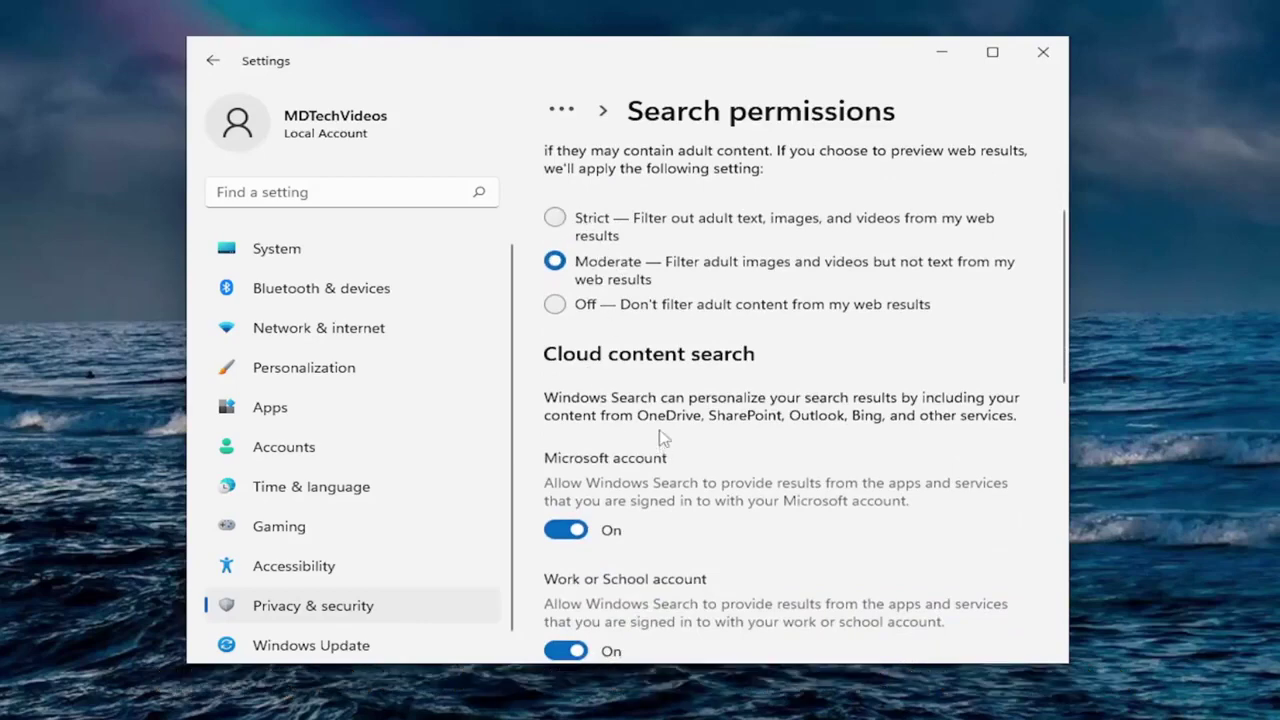
{"action": "scroll", "coordinate": [660, 437], "scroll_direction": "down", "scroll_amount": 1}
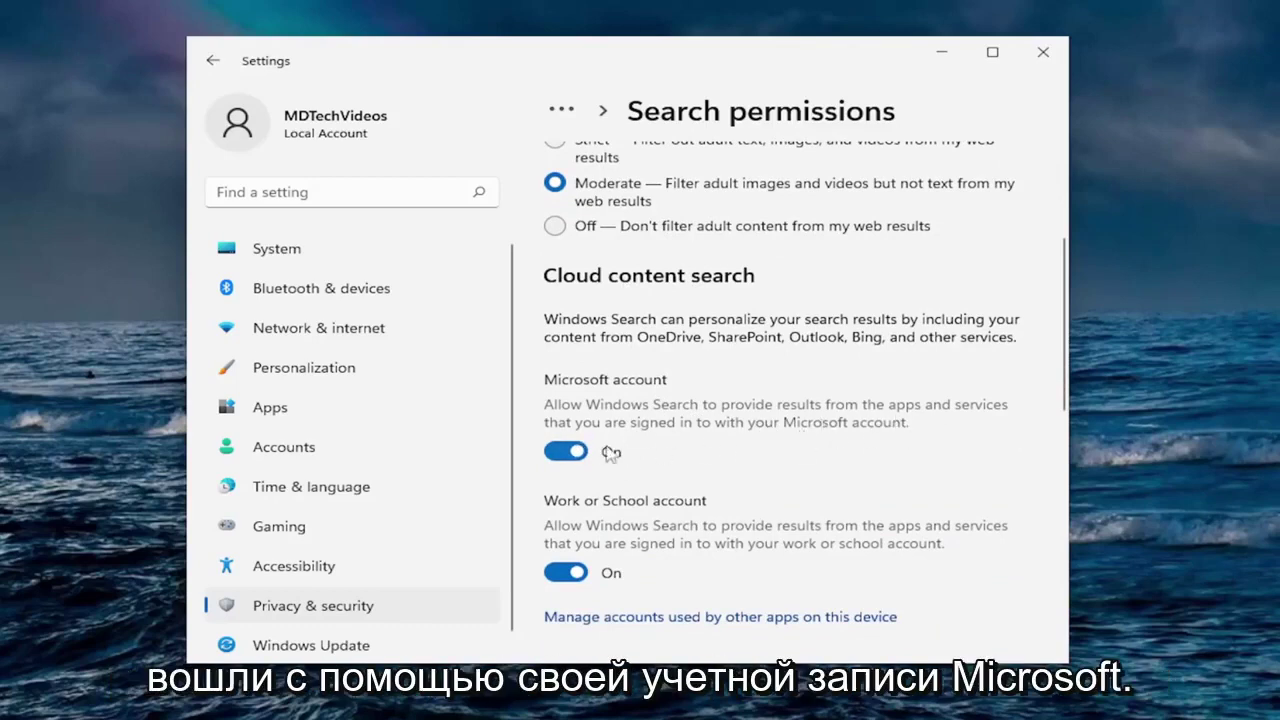
{"action": "left_click", "coordinate": [566, 451]}
{"action": "scroll", "coordinate": [594, 497], "scroll_direction": "down", "scroll_amount": 1}
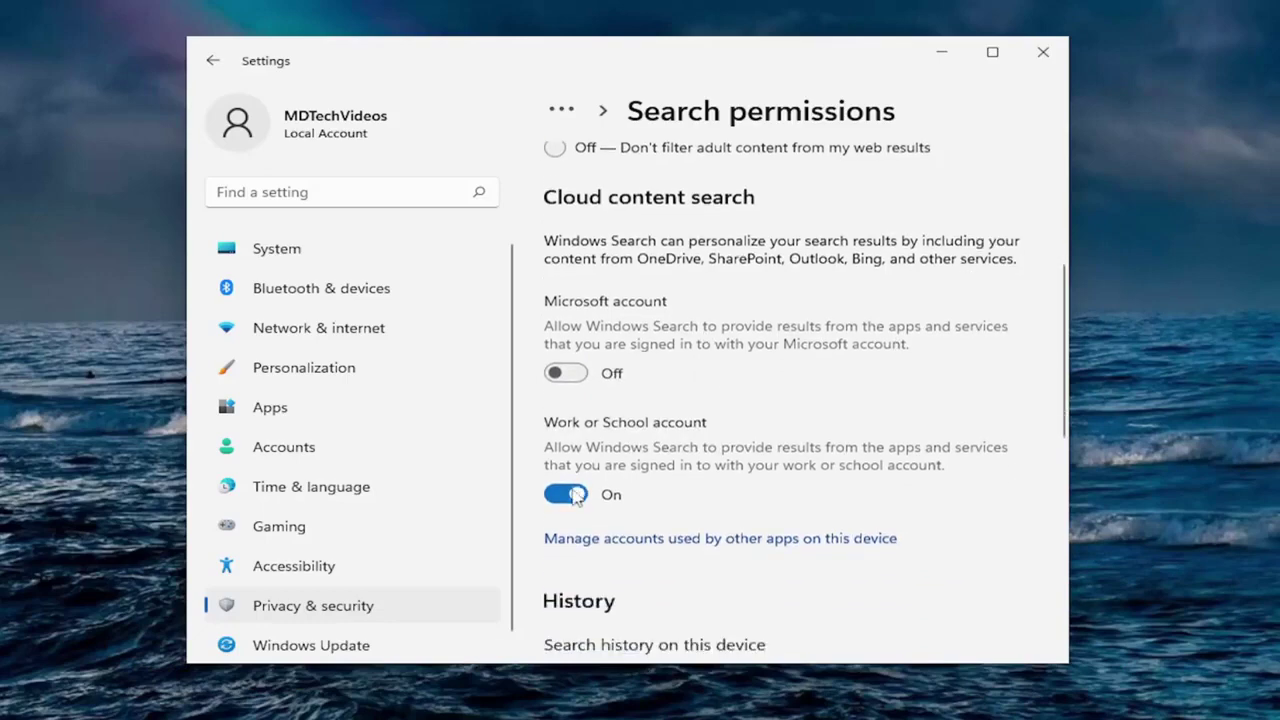
{"action": "left_click", "coordinate": [566, 494]}
Turn off Search history on this device and return to Privacy & security
{"action": "scroll", "coordinate": [566, 494], "scroll_direction": "down", "scroll_amount": 1}
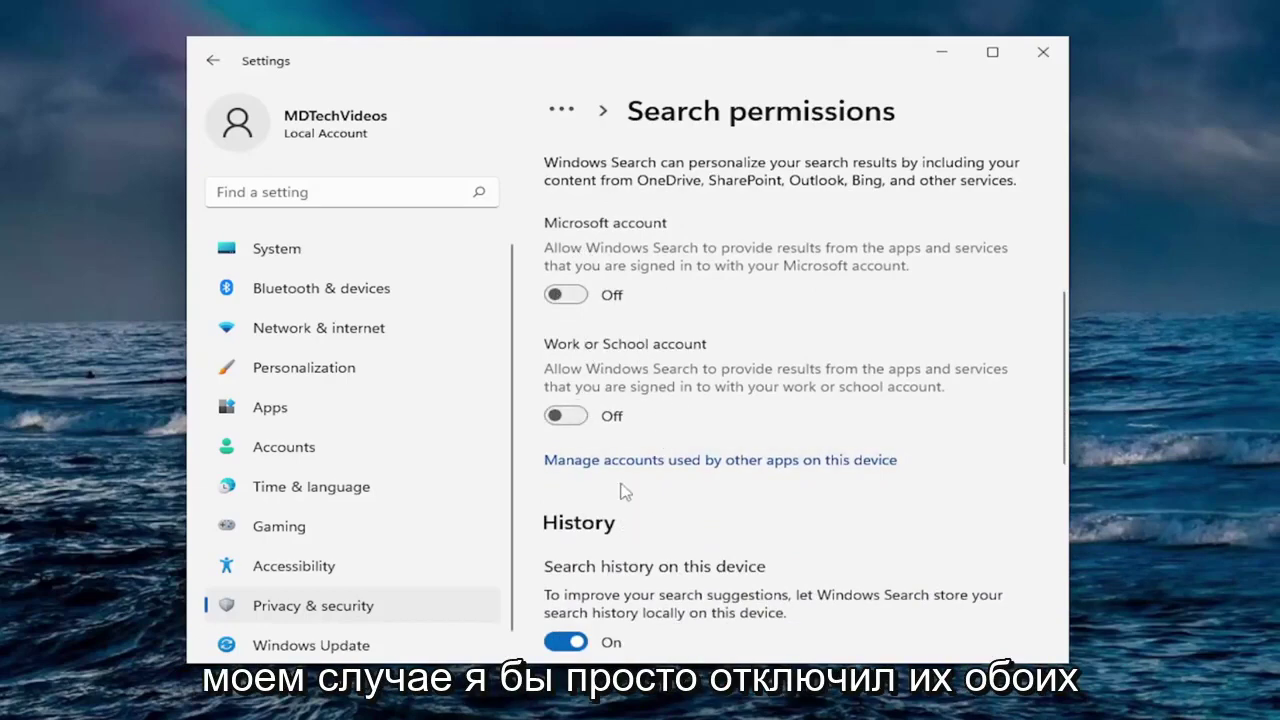
{"action": "scroll", "coordinate": [634, 489], "scroll_direction": "down", "scroll_amount": 3}
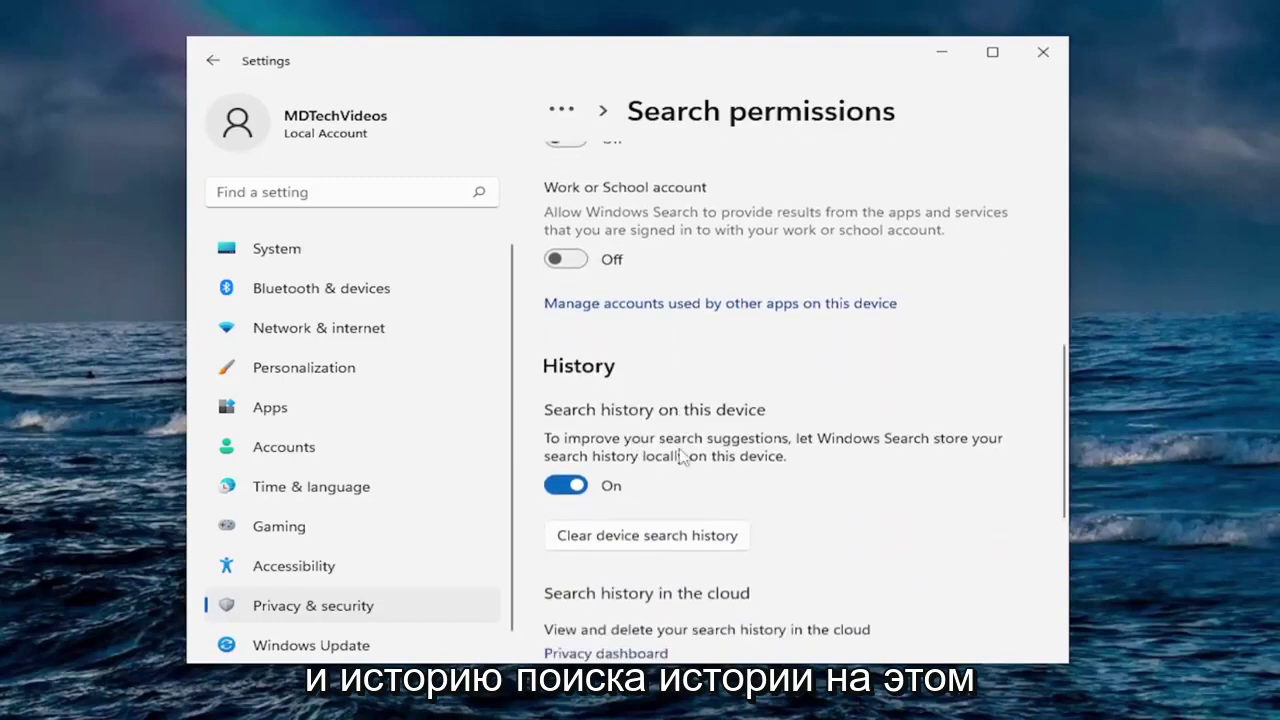
{"action": "left_click", "coordinate": [584, 488]}
{"action": "scroll", "coordinate": [716, 457], "scroll_direction": "down", "scroll_amount": 3}
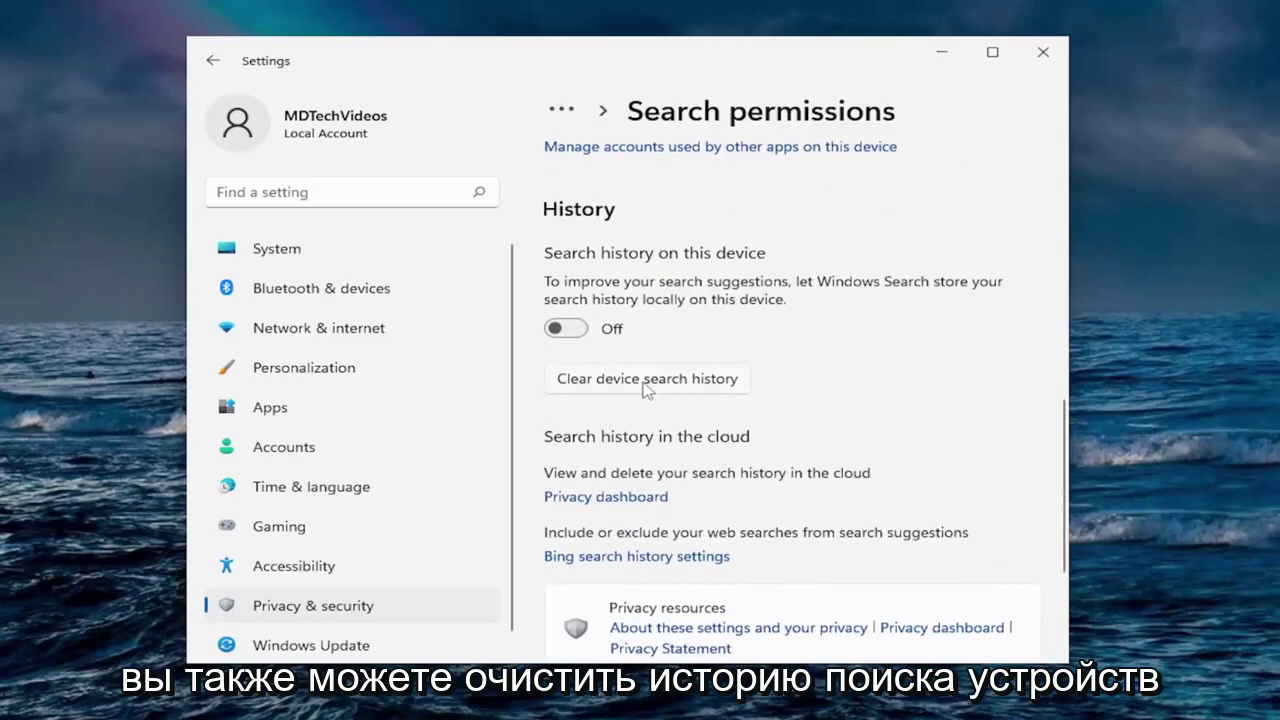
{"action": "scroll", "coordinate": [648, 390], "scroll_direction": "down", "scroll_amount": 3}
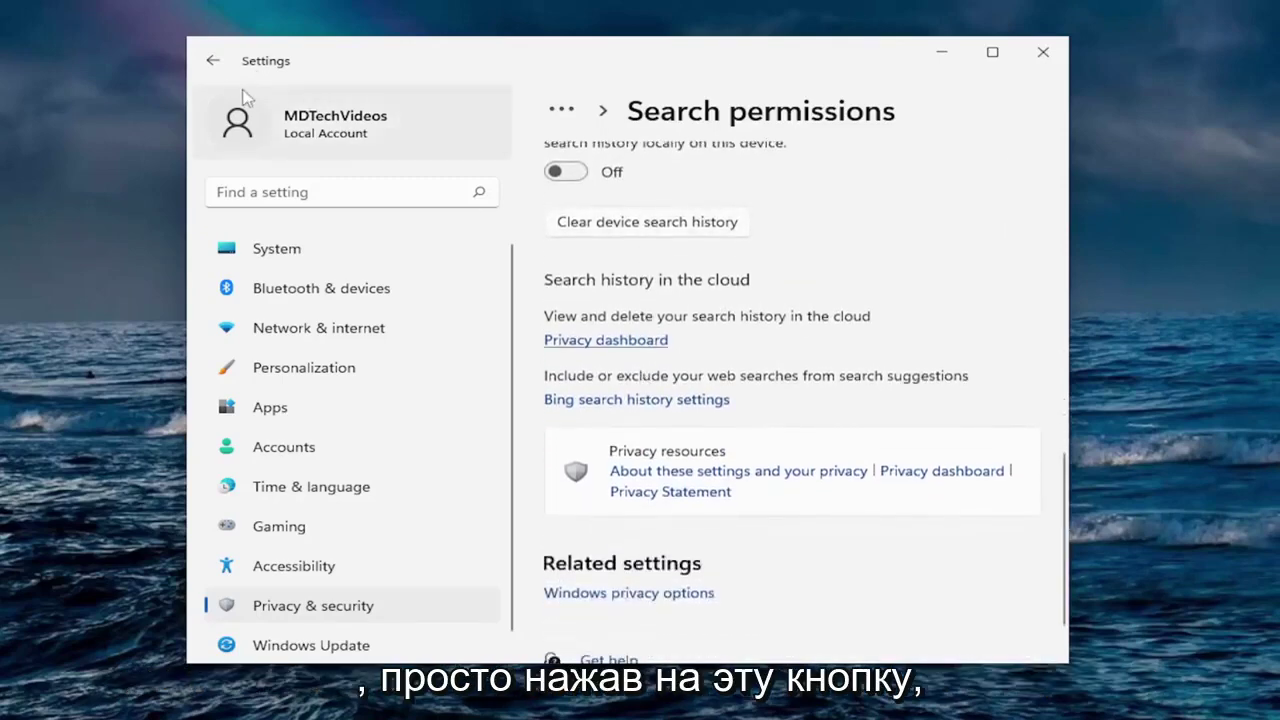
{"action": "left_click", "coordinate": [213, 60]}
{"action": "scroll", "coordinate": [800, 385], "scroll_direction": "down", "scroll_amount": 5}
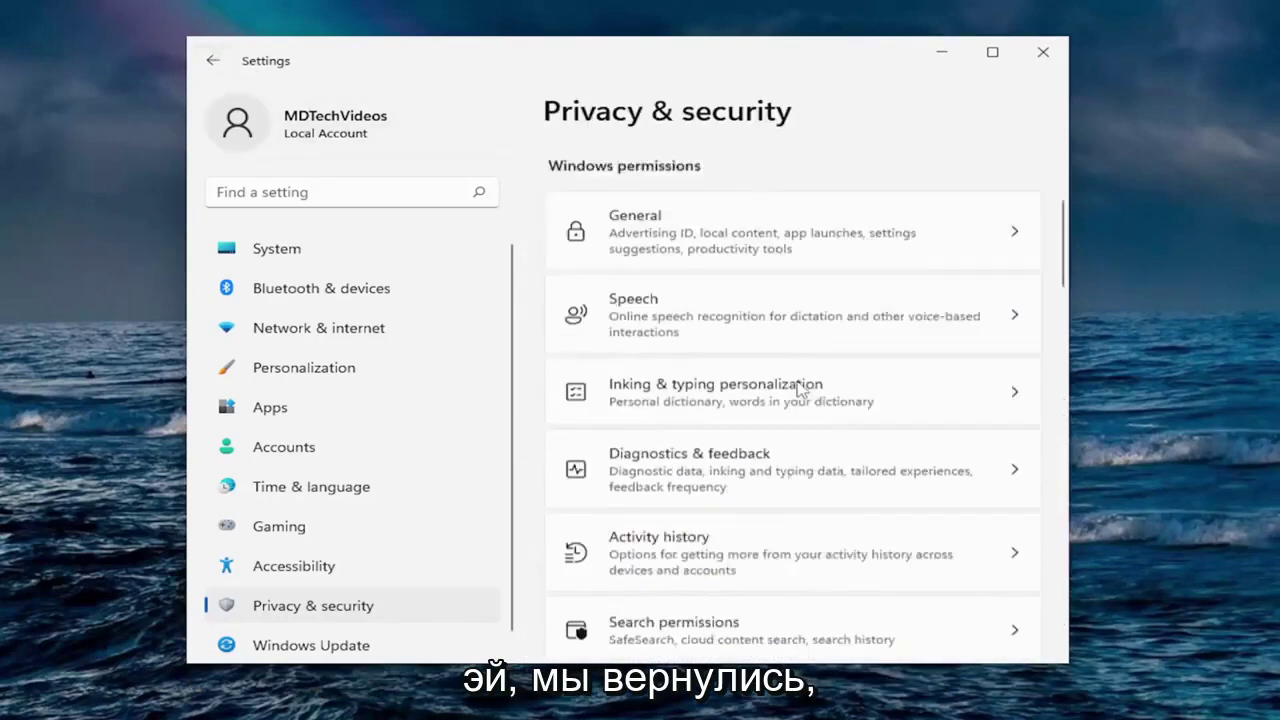
{"action": "scroll", "coordinate": [799, 390], "scroll_direction": "down", "scroll_amount": 5}
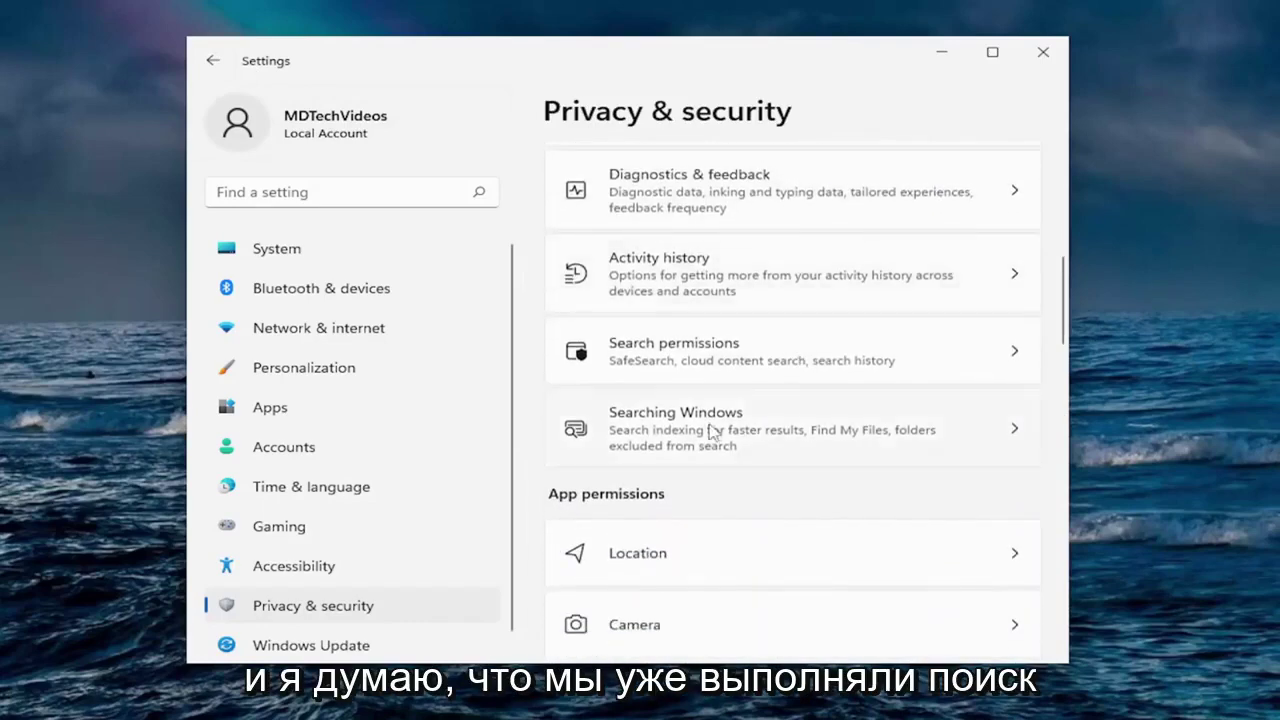
Open Searching Windows and scroll through indexing status, Find my files and excluded folders
{"action": "left_click", "coordinate": [690, 438]}
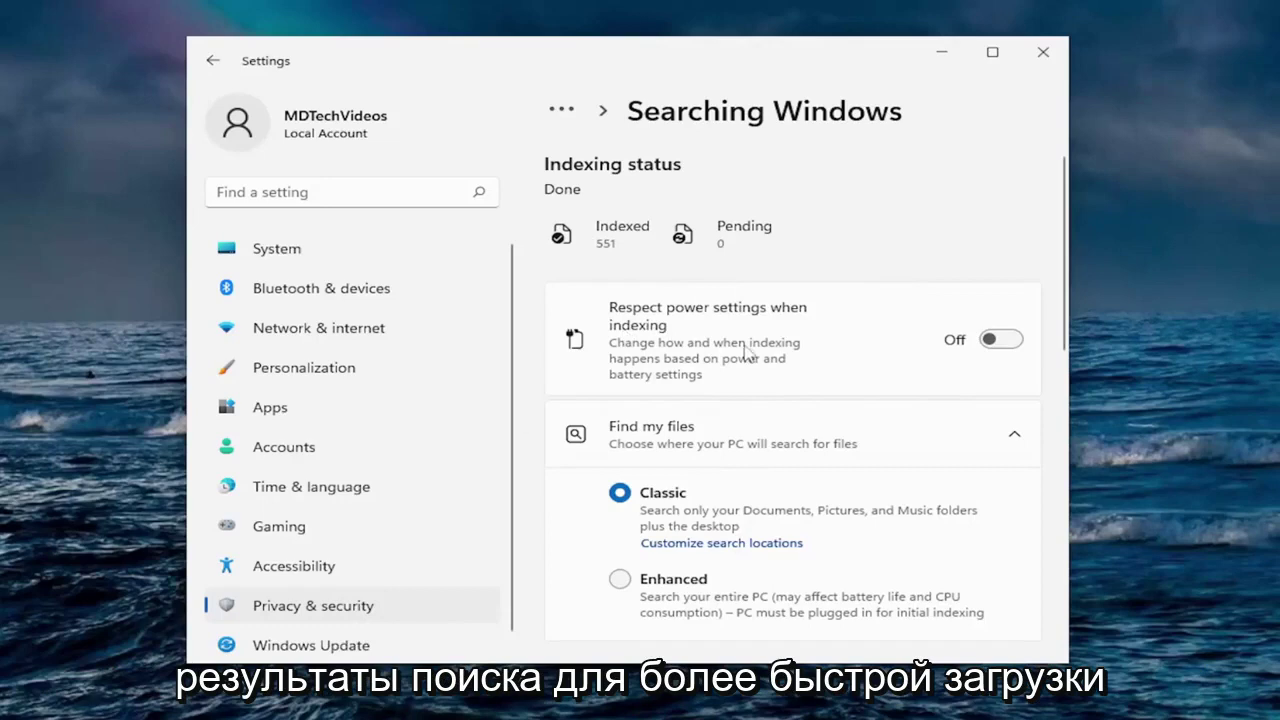
{"action": "scroll", "coordinate": [724, 345], "scroll_direction": "down", "scroll_amount": 3}
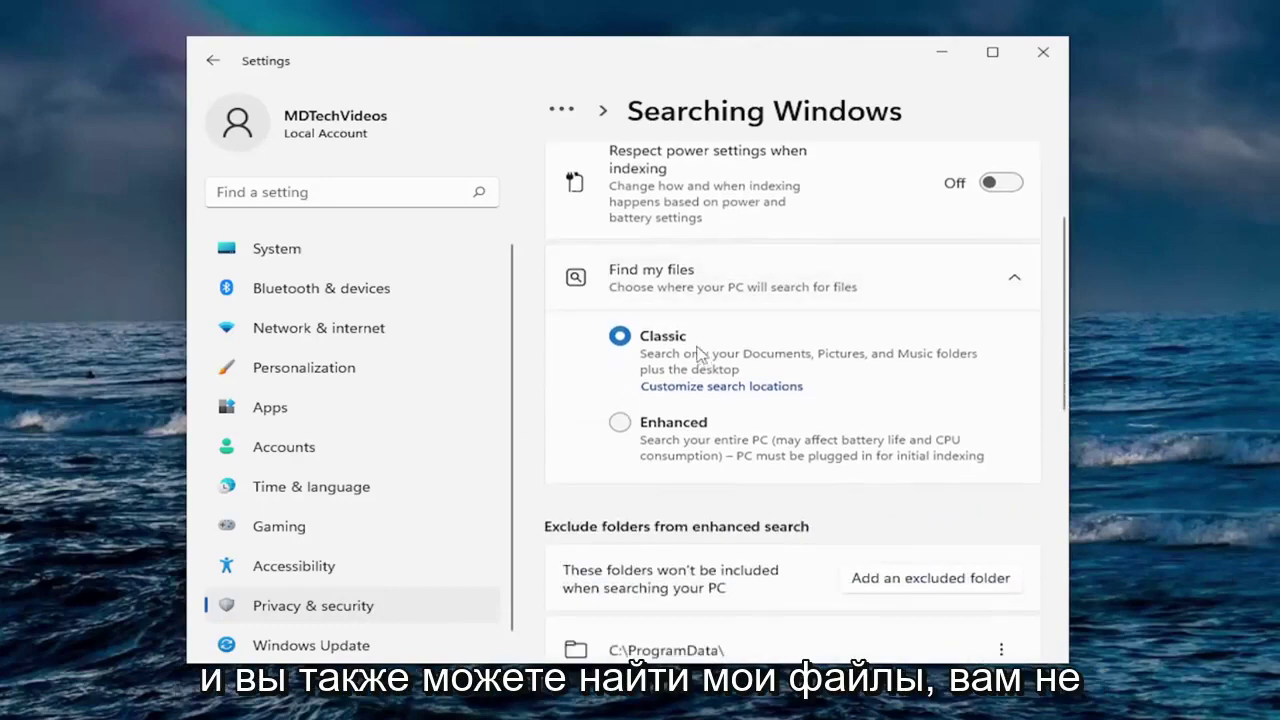
{"action": "scroll", "coordinate": [724, 362], "scroll_direction": "down", "scroll_amount": 3}
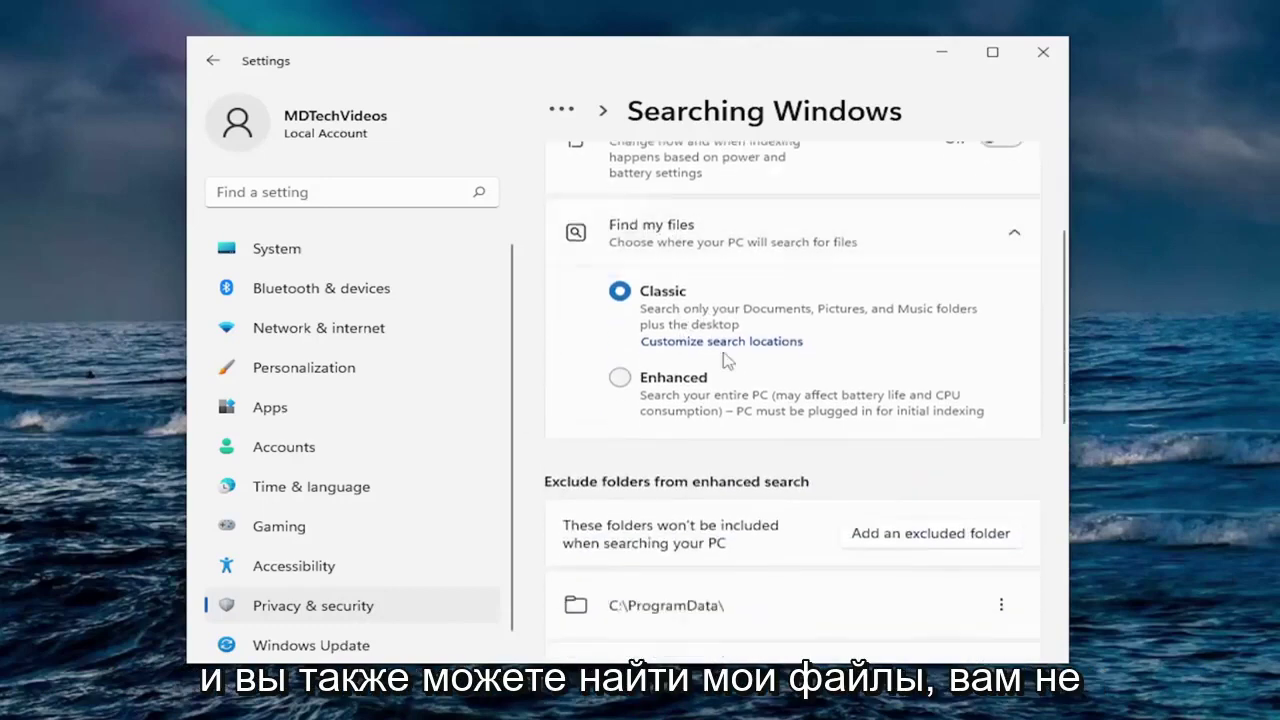
{"action": "scroll", "coordinate": [724, 365], "scroll_direction": "down", "scroll_amount": 9}
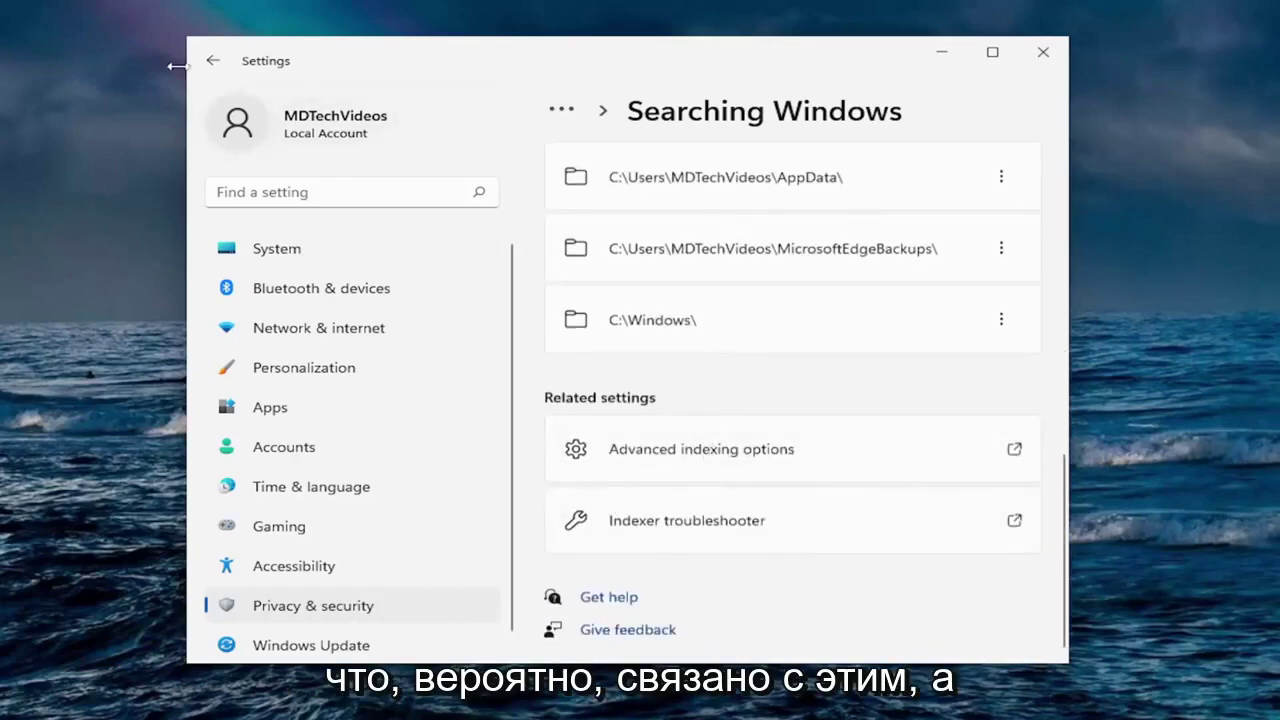
Open Location under App permissions, confirm location services and app access are Off, then return
{"action": "left_click", "coordinate": [212, 63]}
{"action": "scroll", "coordinate": [840, 372], "scroll_direction": "down", "scroll_amount": 8}
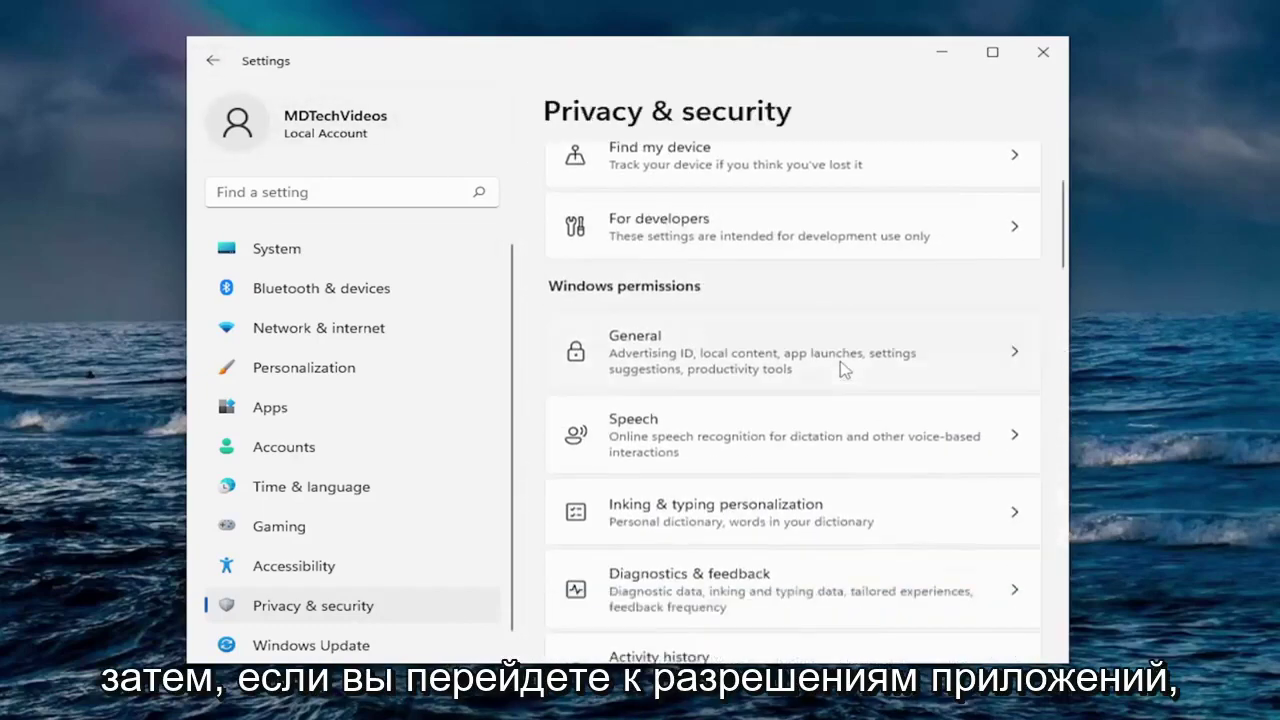
{"action": "scroll", "coordinate": [842, 373], "scroll_direction": "down", "scroll_amount": 7}
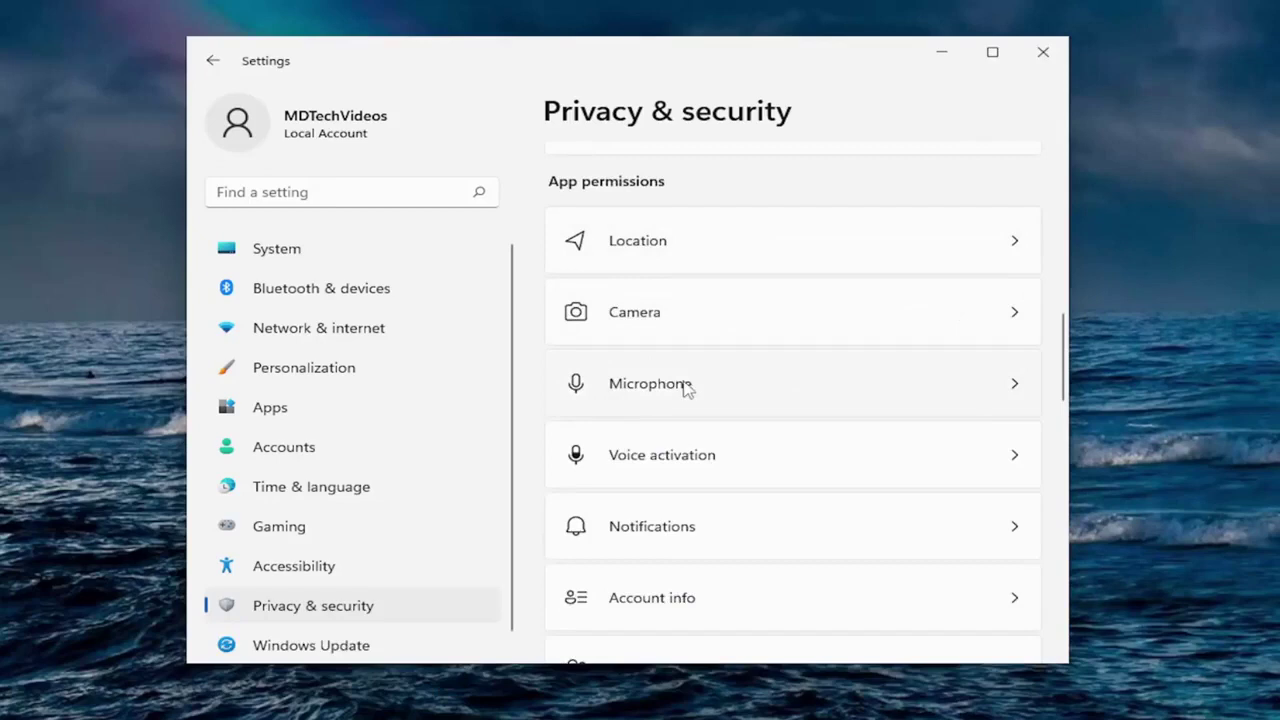
{"action": "scroll", "coordinate": [647, 398], "scroll_direction": "down", "scroll_amount": 1}
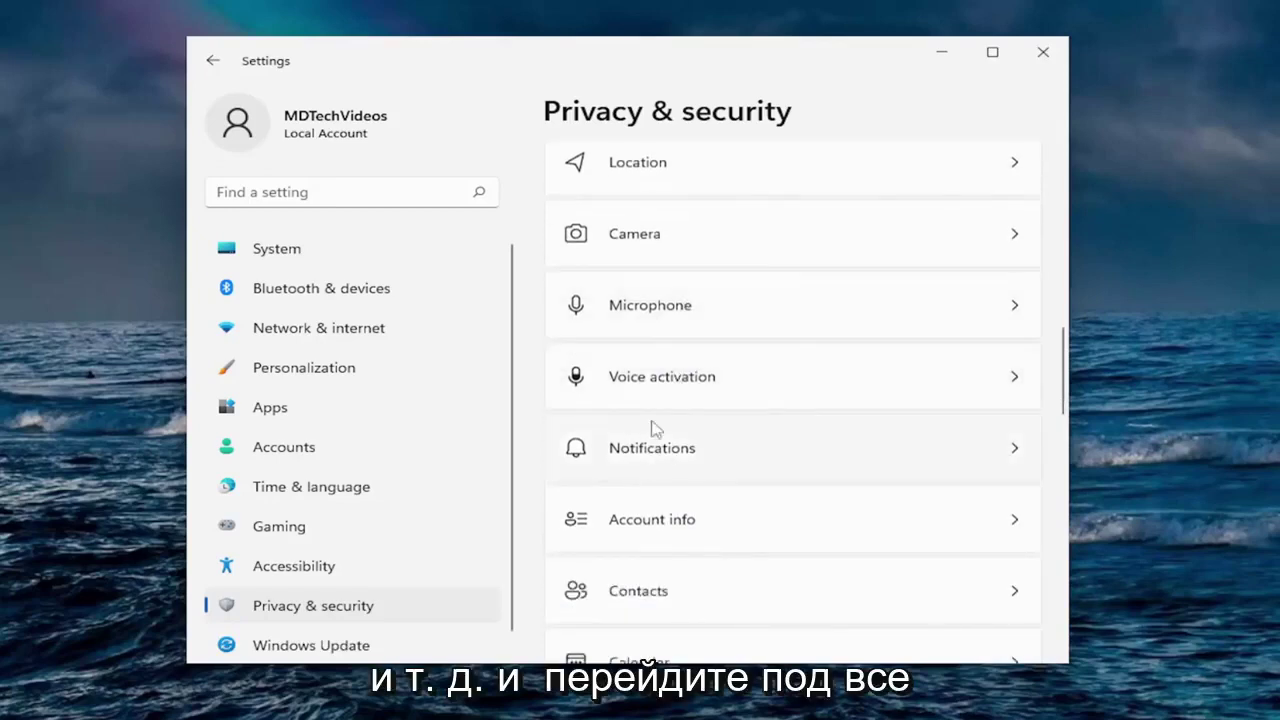
{"action": "scroll", "coordinate": [654, 426], "scroll_direction": "up", "scroll_amount": 1}
{"action": "left_click", "coordinate": [631, 243]}
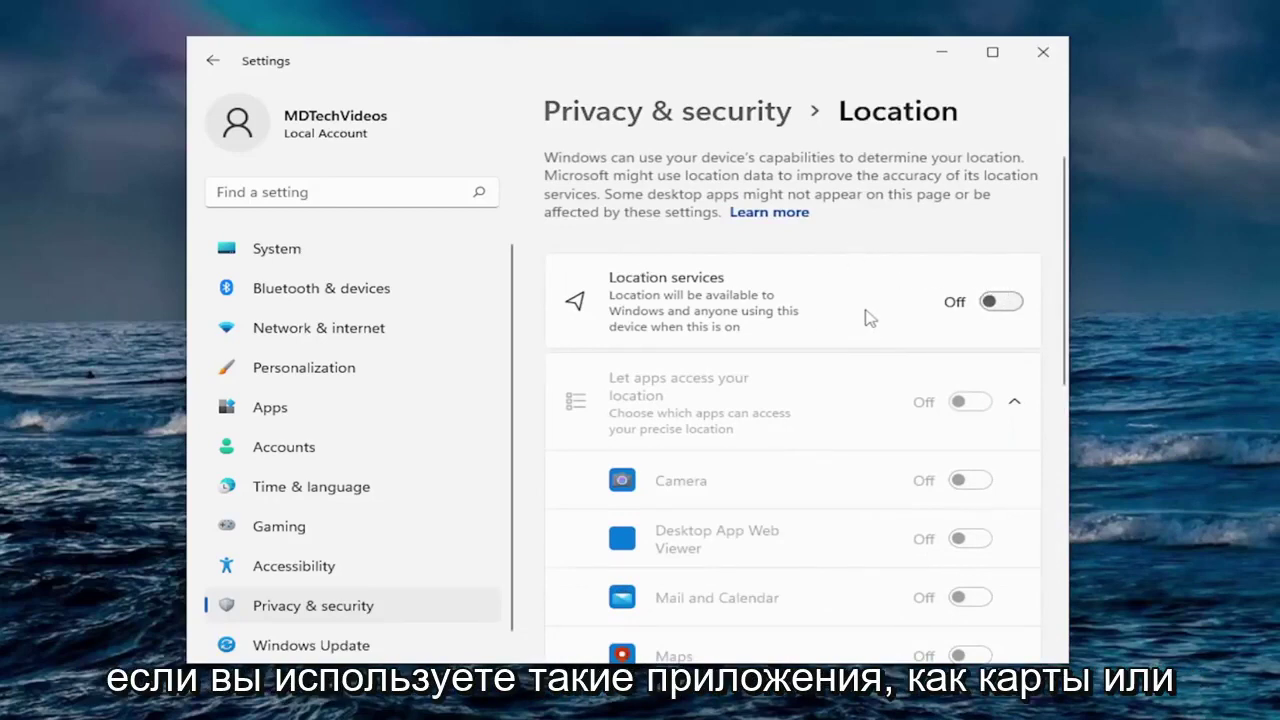
{"action": "scroll", "coordinate": [830, 336], "scroll_direction": "down", "scroll_amount": 1}
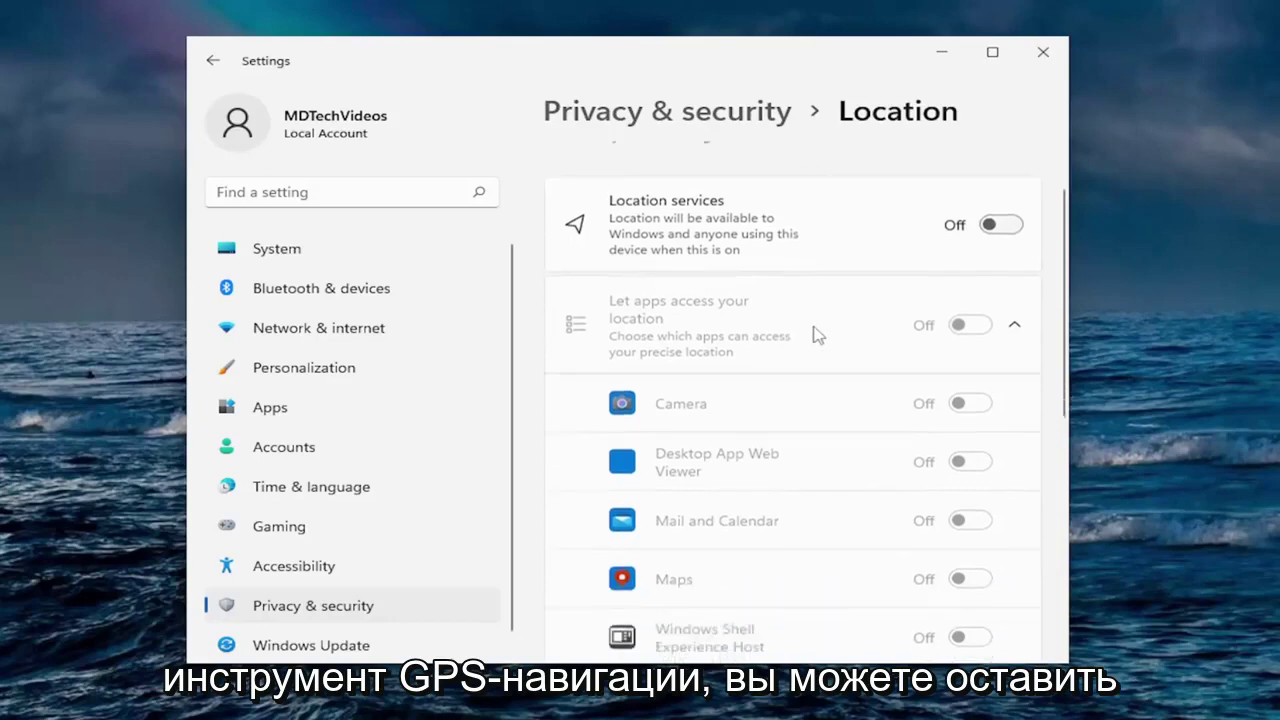
{"action": "scroll", "coordinate": [914, 300], "scroll_direction": "up", "scroll_amount": 1}
{"action": "scroll", "coordinate": [900, 420], "scroll_direction": "down", "scroll_amount": 1}
{"action": "scroll", "coordinate": [860, 480], "scroll_direction": "down", "scroll_amount": 1}
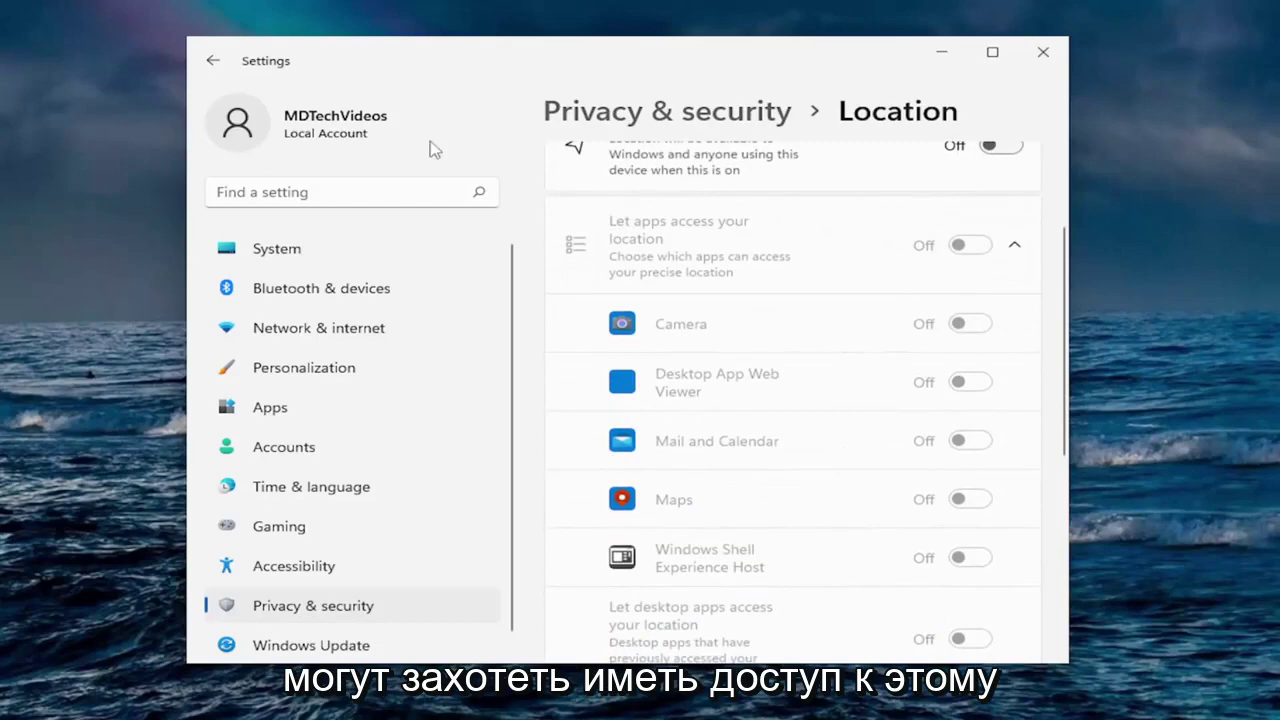
{"action": "left_click", "coordinate": [212, 61]}
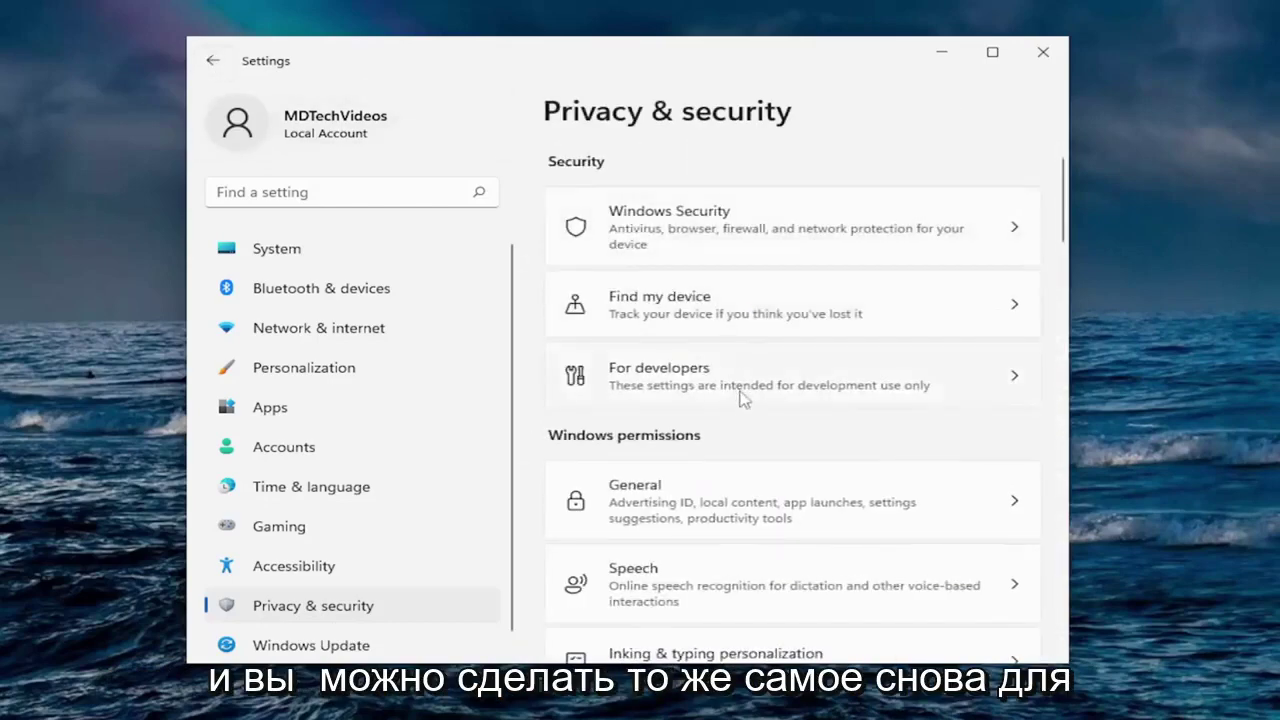
{"action": "scroll", "coordinate": [740, 398], "scroll_direction": "down", "scroll_amount": 10}
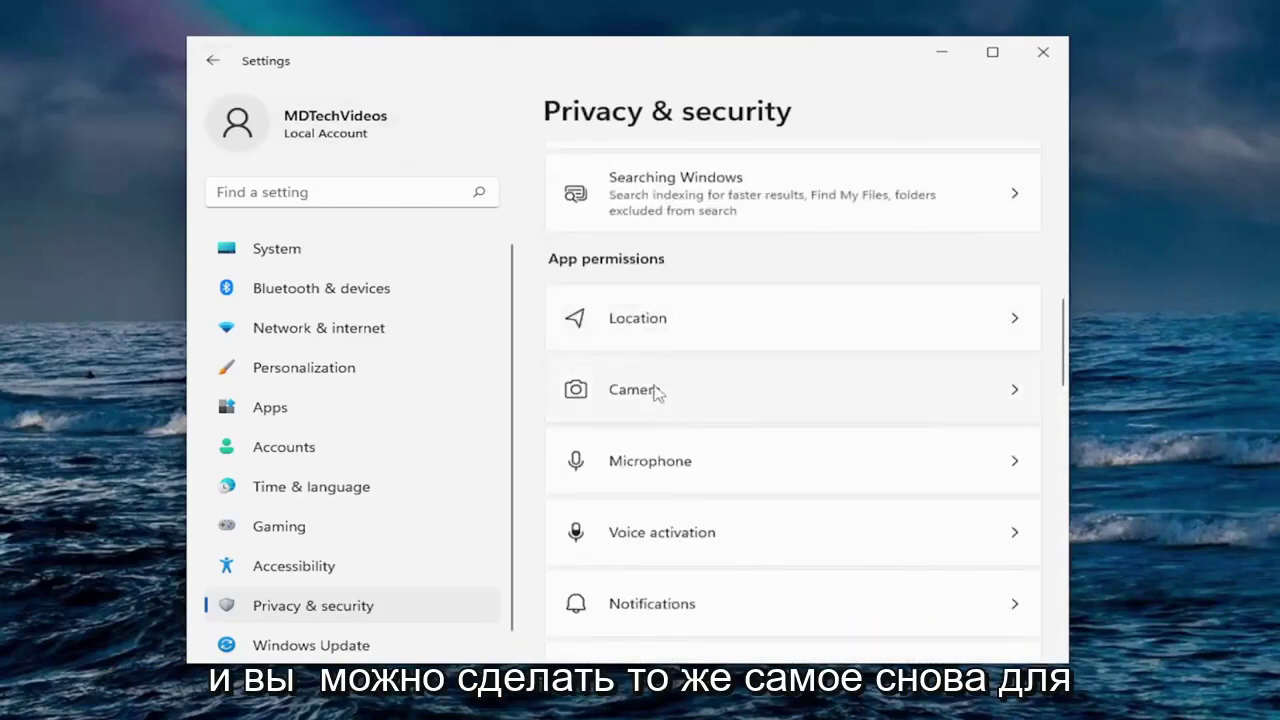
Open Camera permissions, leaving device camera access and app camera access On
{"action": "left_click", "coordinate": [657, 392]}
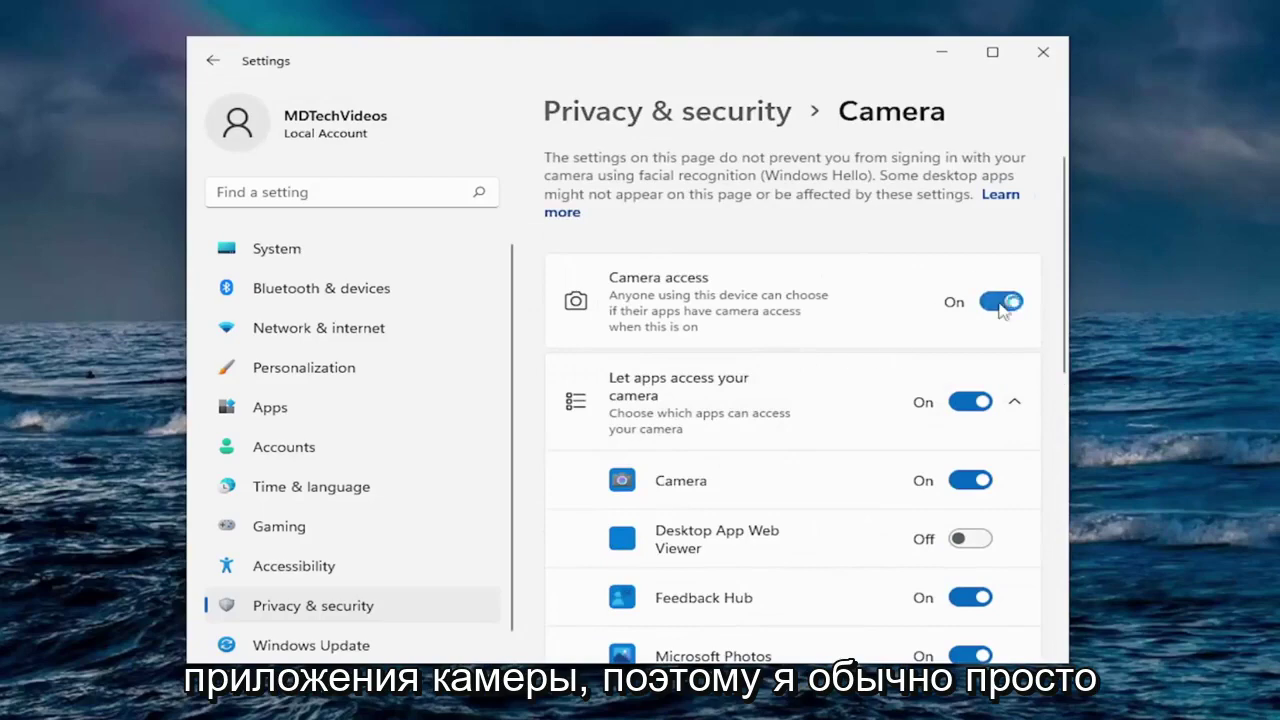
{"action": "left_click", "coordinate": [1000, 303]}
{"action": "scroll", "coordinate": [885, 272], "scroll_direction": "down", "scroll_amount": 3}
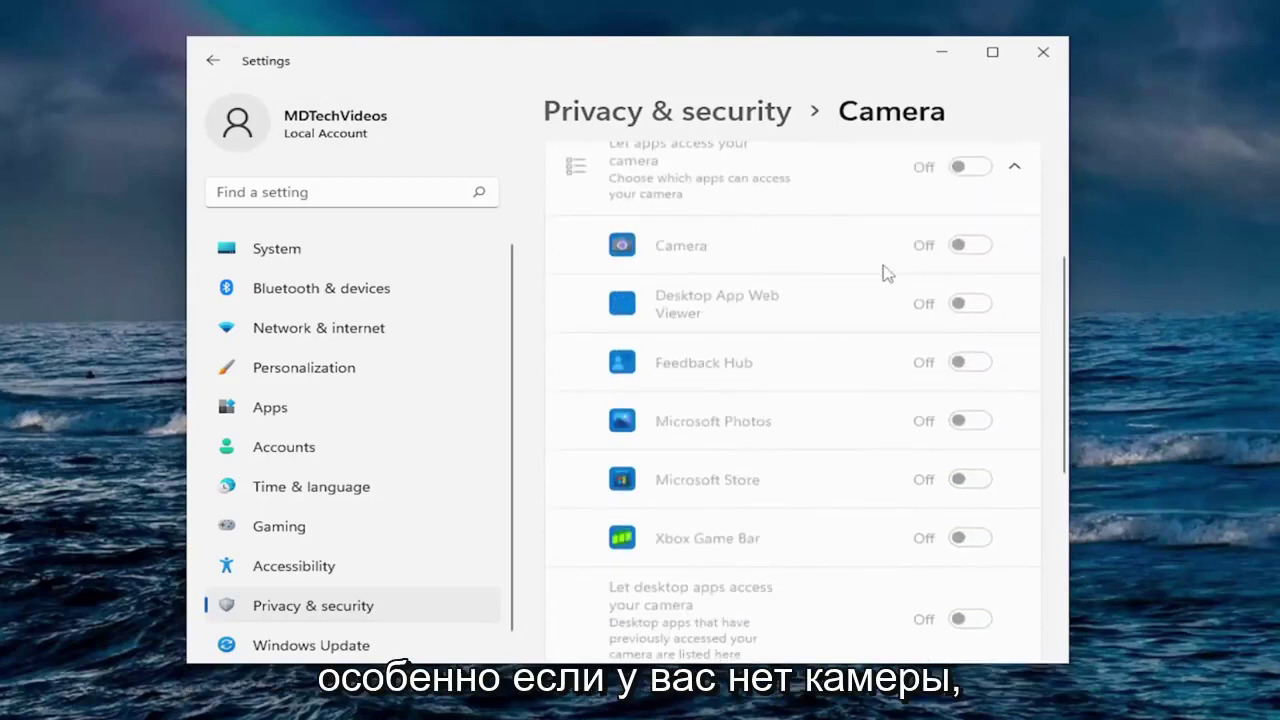
{"action": "scroll", "coordinate": [955, 300], "scroll_direction": "up", "scroll_amount": 3}
{"action": "left_click", "coordinate": [1001, 226]}
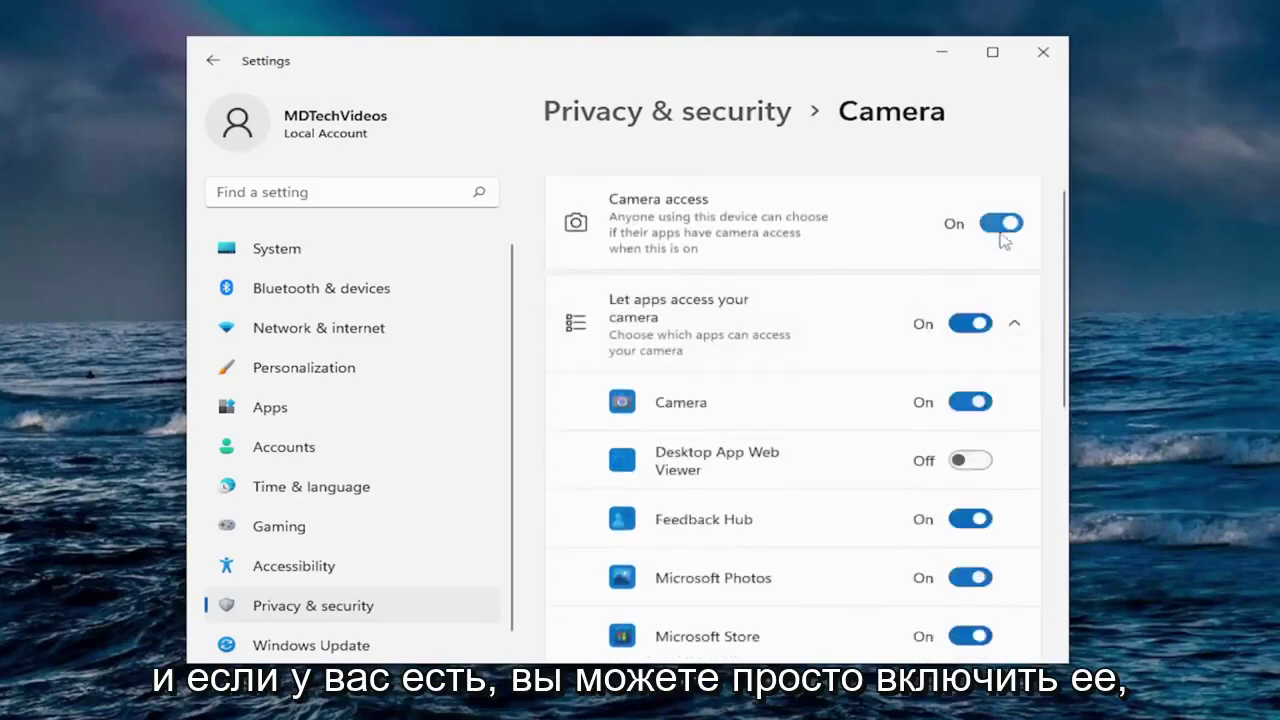
{"action": "left_click", "coordinate": [970, 323]}
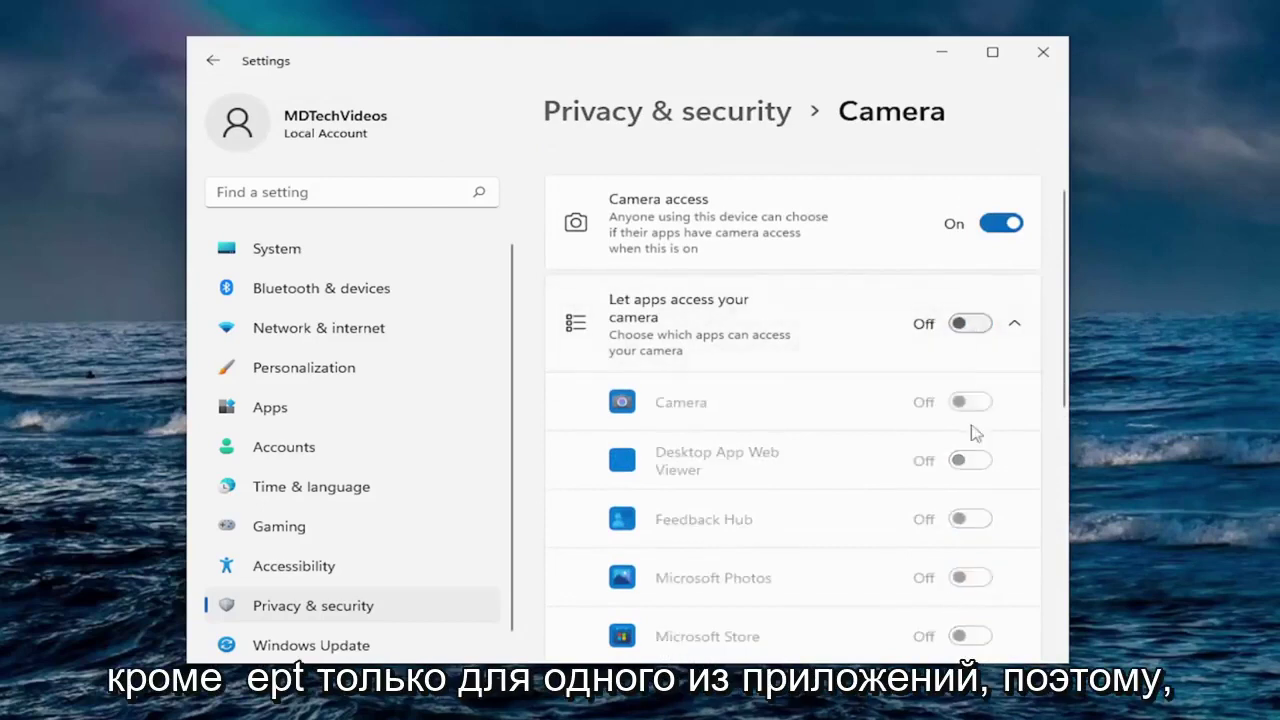
{"action": "left_click", "coordinate": [964, 323]}
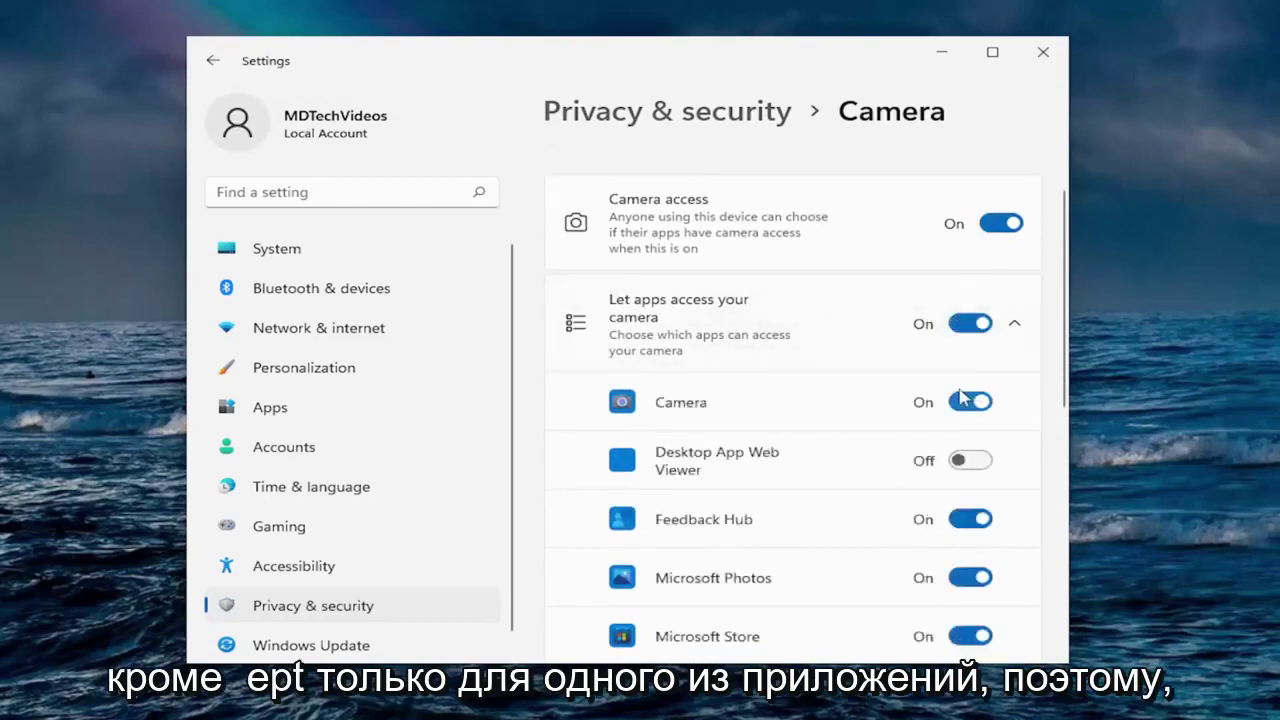
Block camera use for Feedback Hub, Photos, Microsoft Store, Xbox Game Bar and desktop apps
{"action": "scroll", "coordinate": [965, 380], "scroll_direction": "down", "scroll_amount": 1}
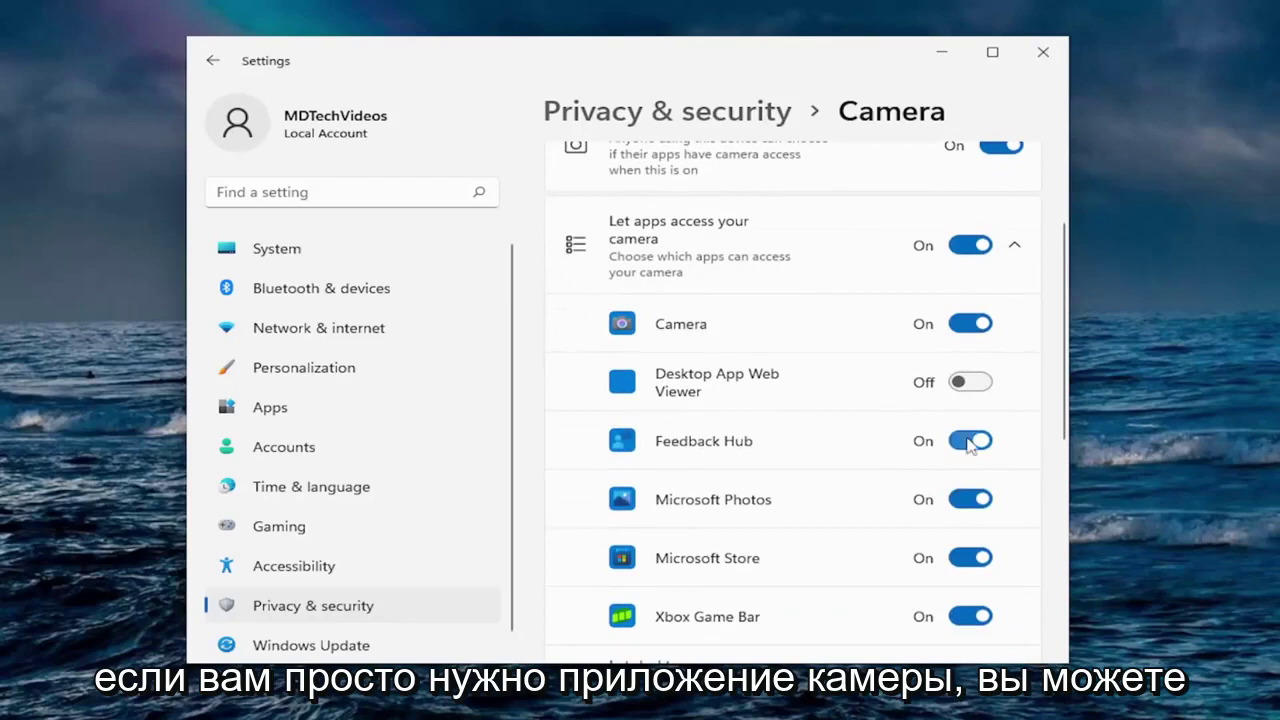
{"action": "left_click", "coordinate": [968, 441]}
{"action": "left_click", "coordinate": [970, 499]}
{"action": "left_click", "coordinate": [970, 557]}
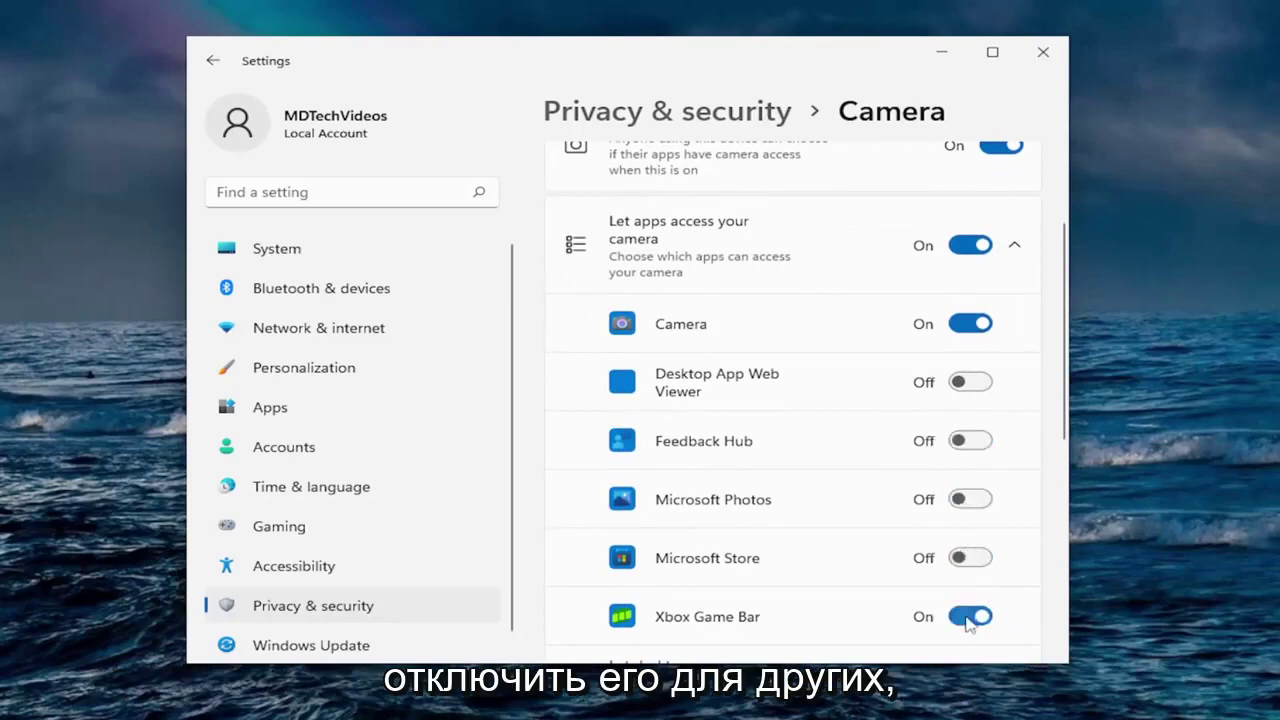
{"action": "left_click", "coordinate": [968, 617]}
{"action": "scroll", "coordinate": [965, 600], "scroll_direction": "down", "scroll_amount": 2}
{"action": "left_click", "coordinate": [963, 540]}
{"action": "scroll", "coordinate": [930, 425], "scroll_direction": "up", "scroll_amount": 1}
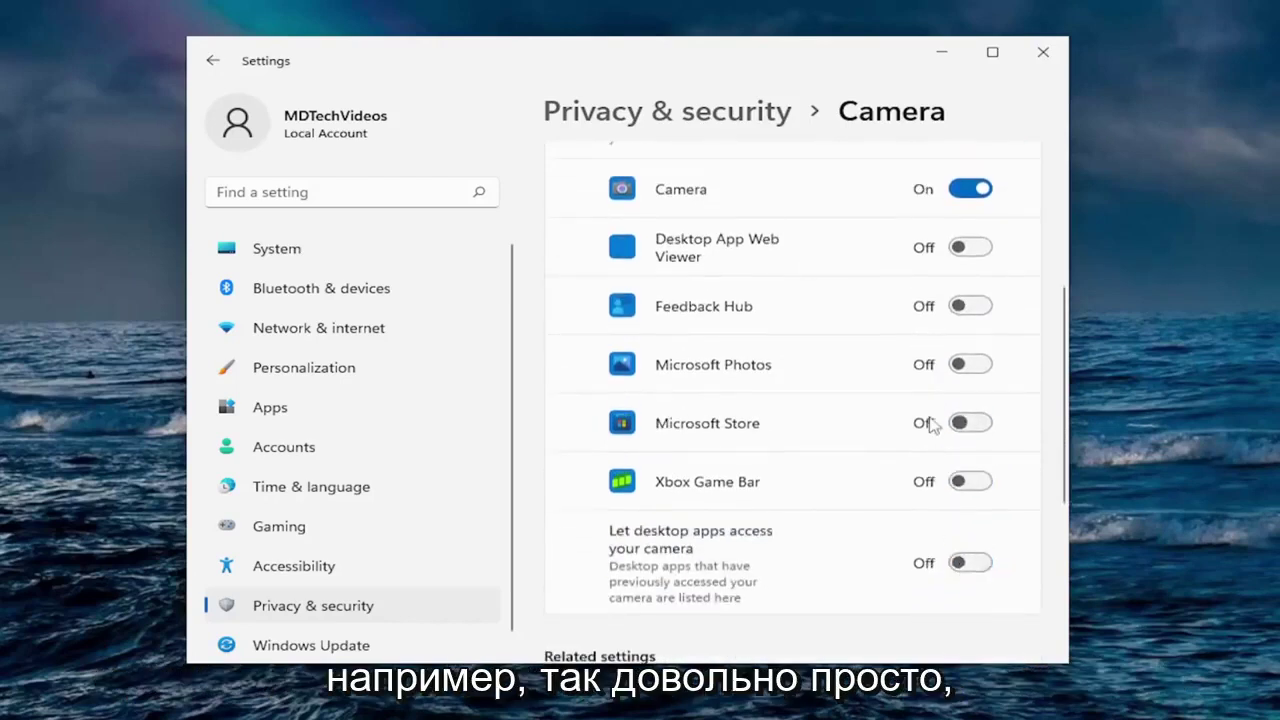
{"action": "scroll", "coordinate": [930, 425], "scroll_direction": "up", "scroll_amount": 3}
{"action": "scroll", "coordinate": [912, 278], "scroll_direction": "up", "scroll_amount": 1}
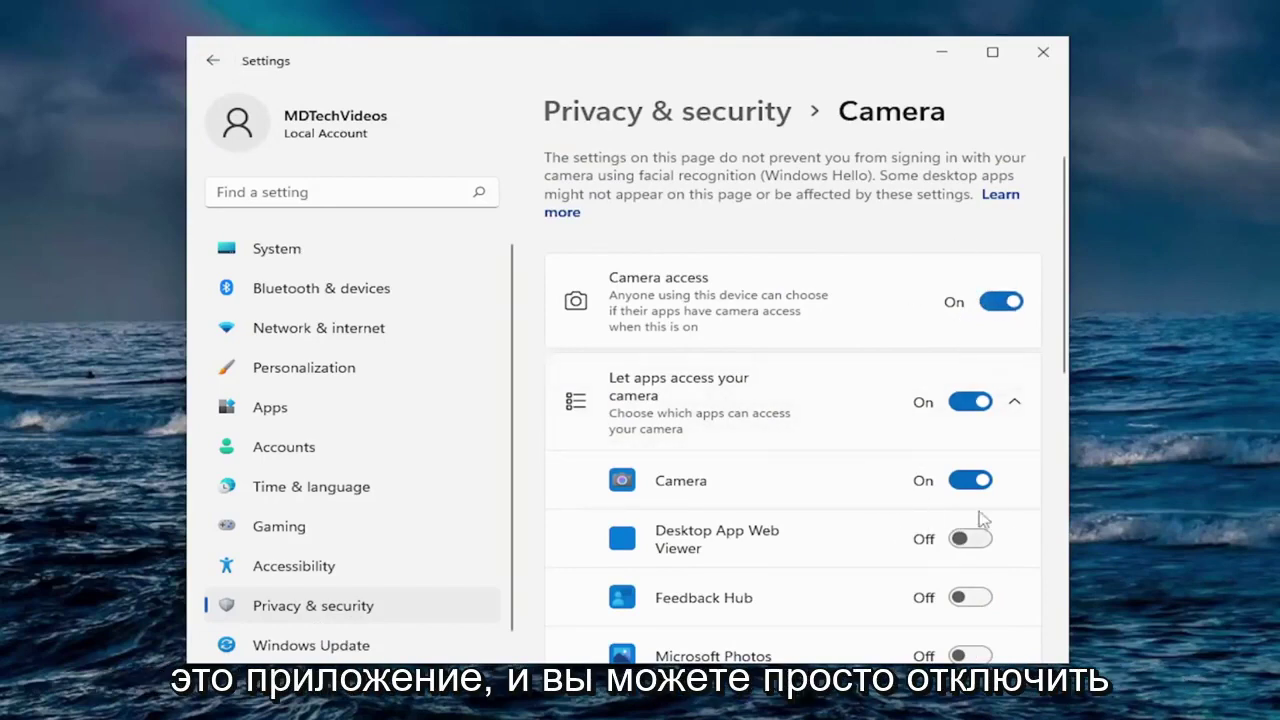
Turn Microphone access Off and return to Privacy & security
{"action": "left_click", "coordinate": [213, 60]}
{"action": "scroll", "coordinate": [870, 435], "scroll_direction": "down", "scroll_amount": 3}
{"action": "scroll", "coordinate": [868, 432], "scroll_direction": "down", "scroll_amount": 6}
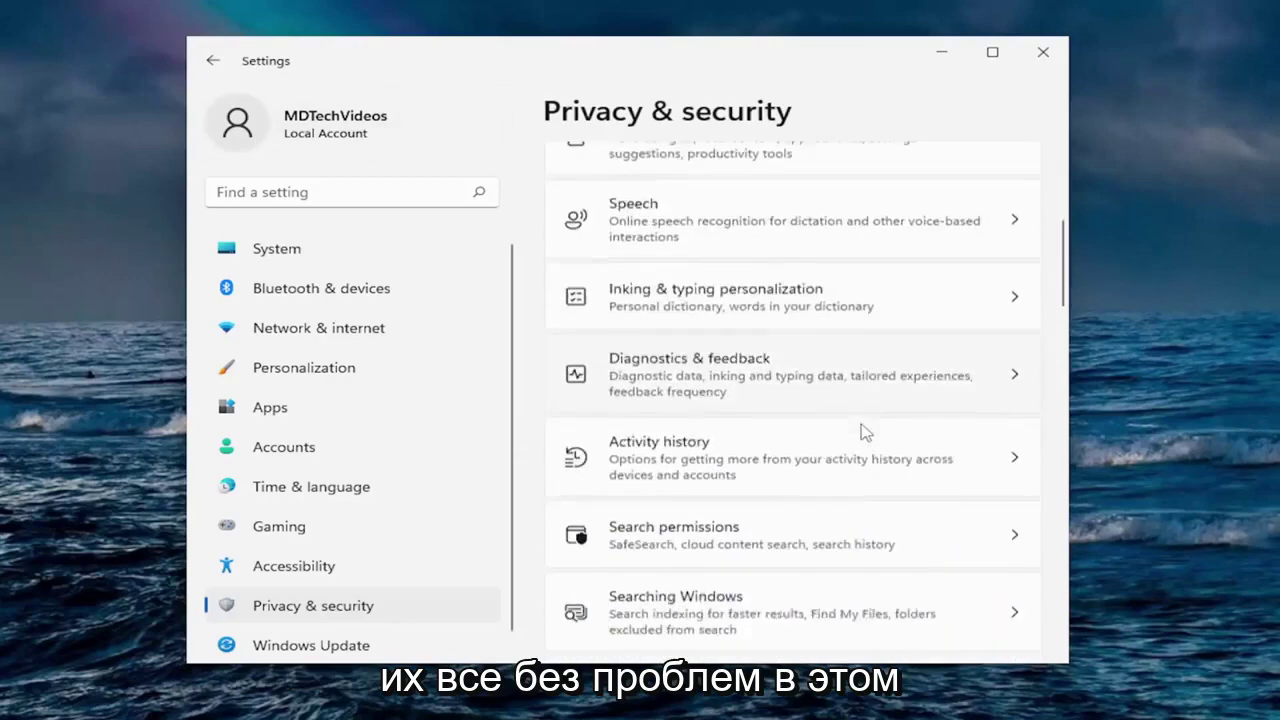
{"action": "left_click", "coordinate": [660, 386]}
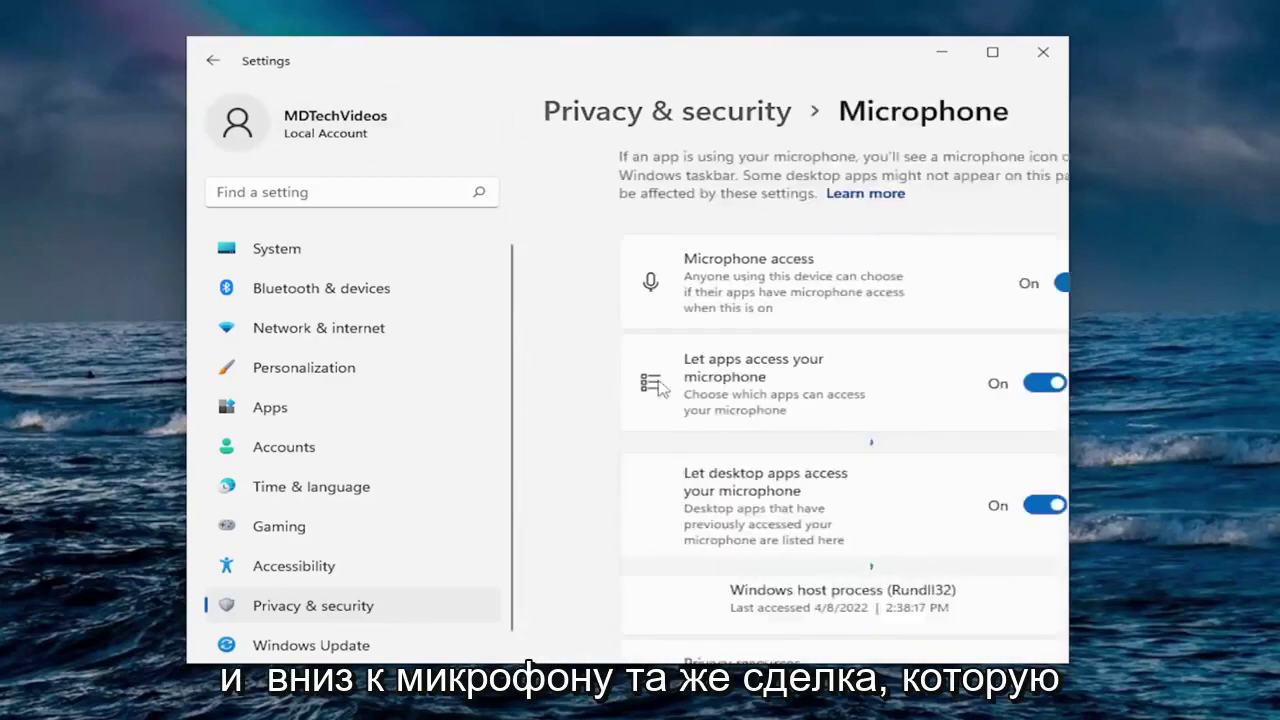
{"action": "left_click", "coordinate": [1004, 285]}
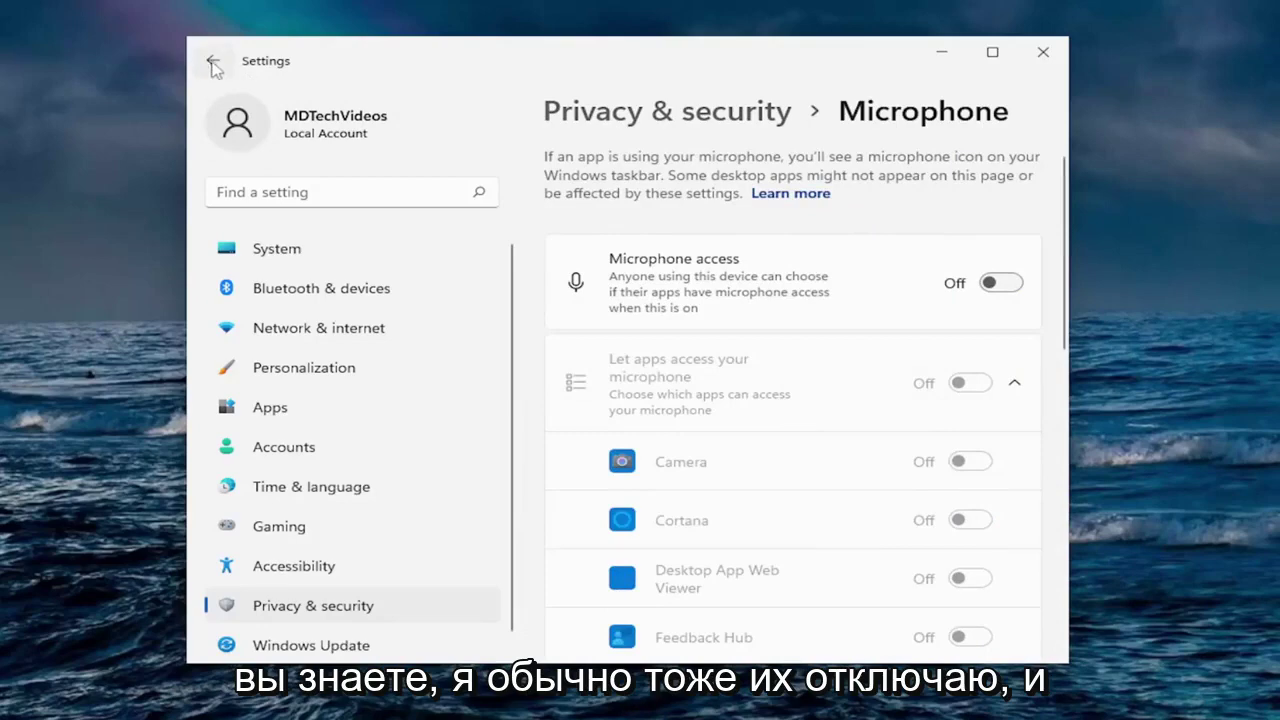
{"action": "left_click", "coordinate": [212, 64]}
Turn Notification access Off and go back to the Privacy & security overview
{"action": "scroll", "coordinate": [811, 385], "scroll_direction": "down", "scroll_amount": 5}
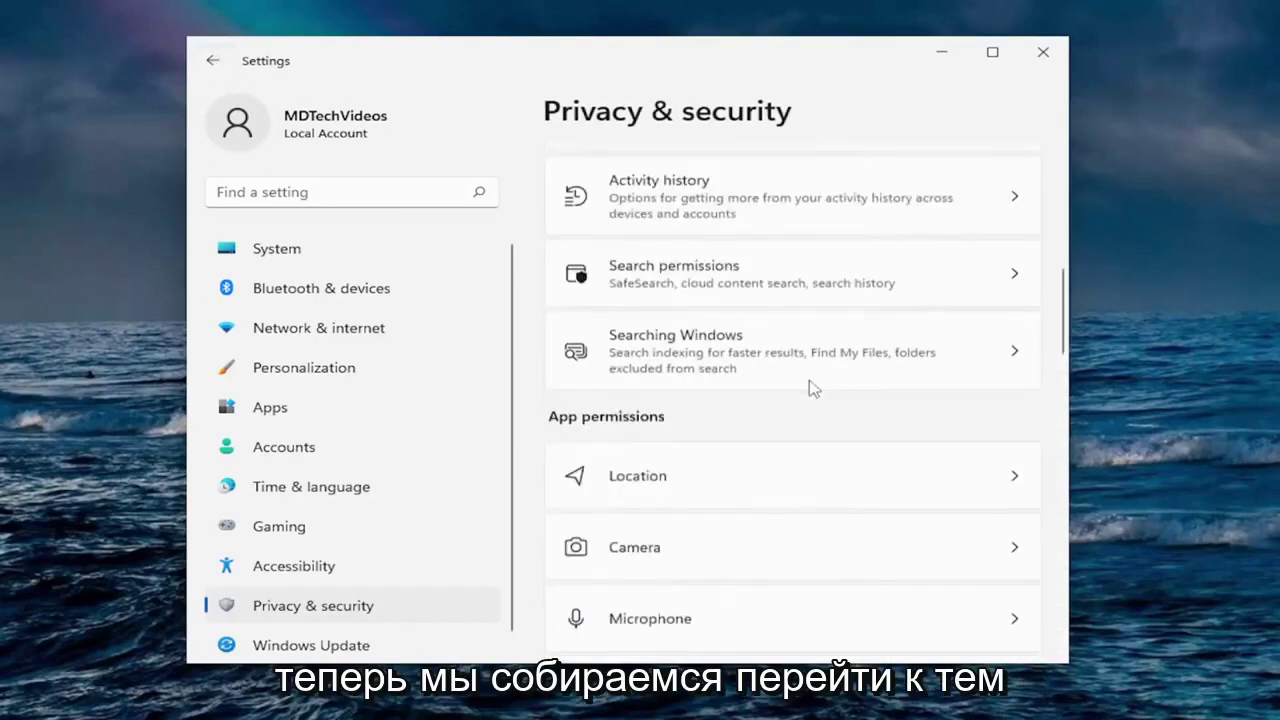
{"action": "scroll", "coordinate": [811, 388], "scroll_direction": "down", "scroll_amount": 5}
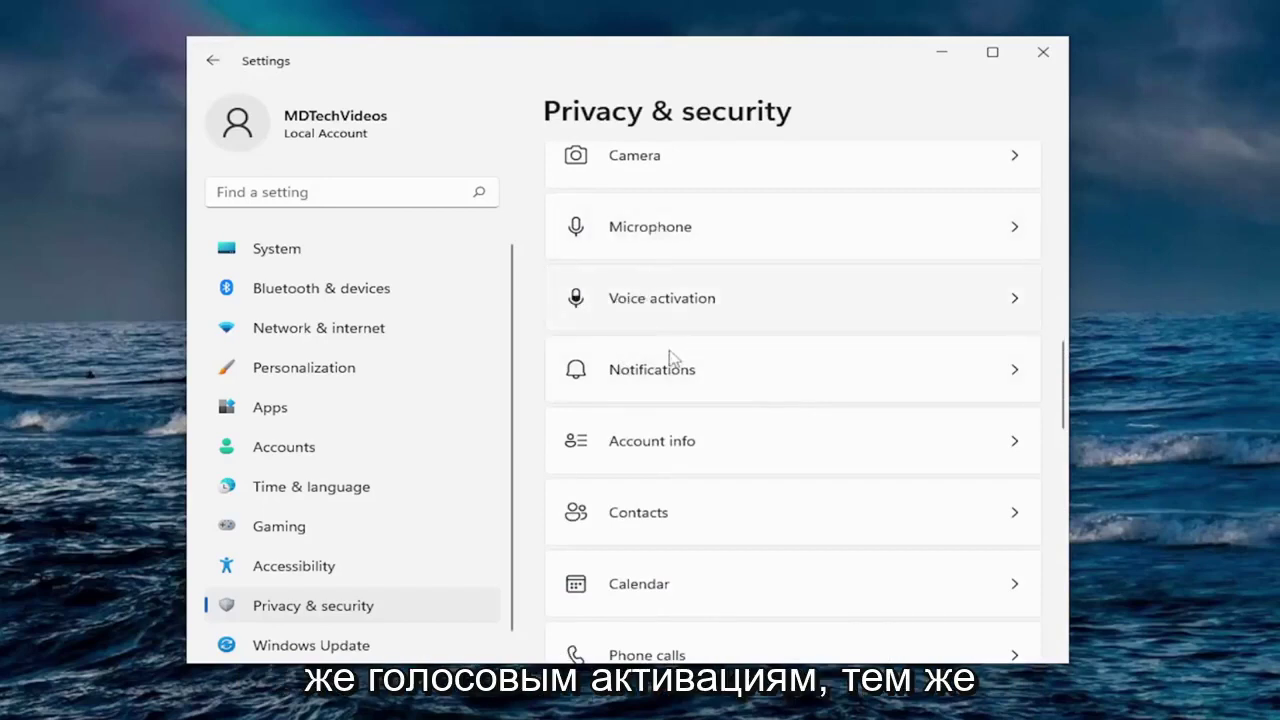
{"action": "left_click", "coordinate": [730, 387]}
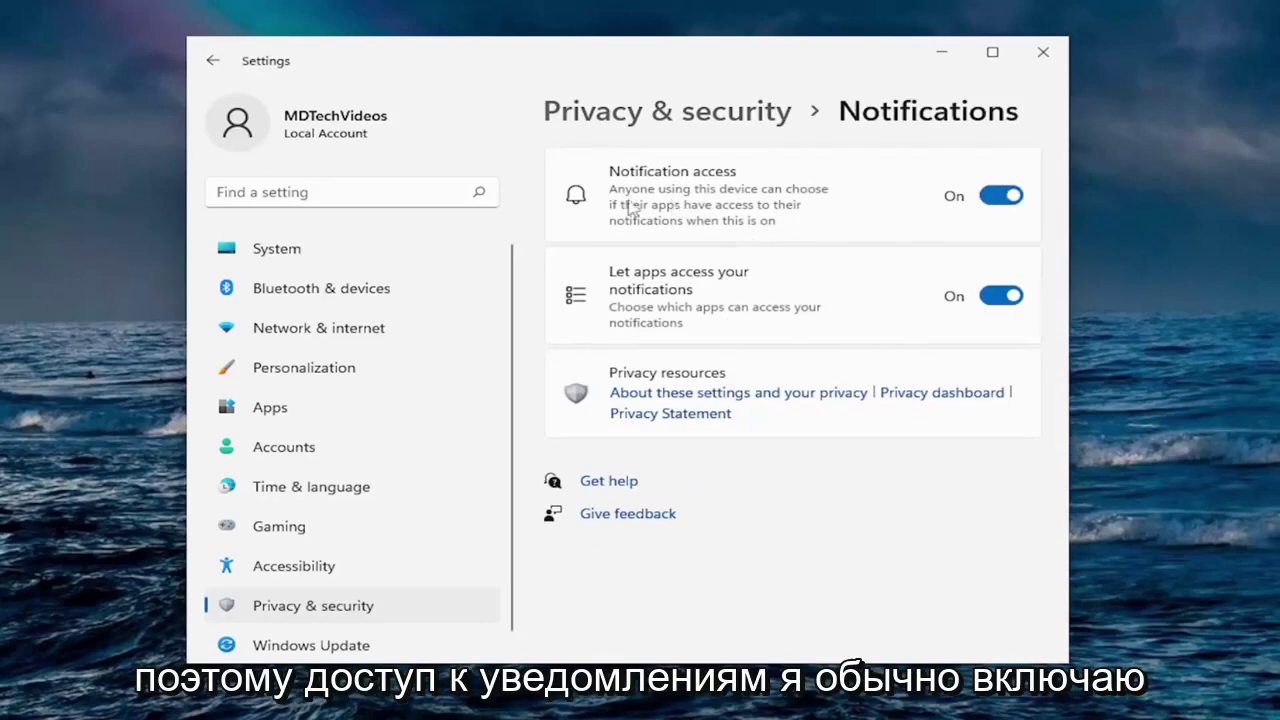
{"action": "left_click", "coordinate": [1008, 196]}
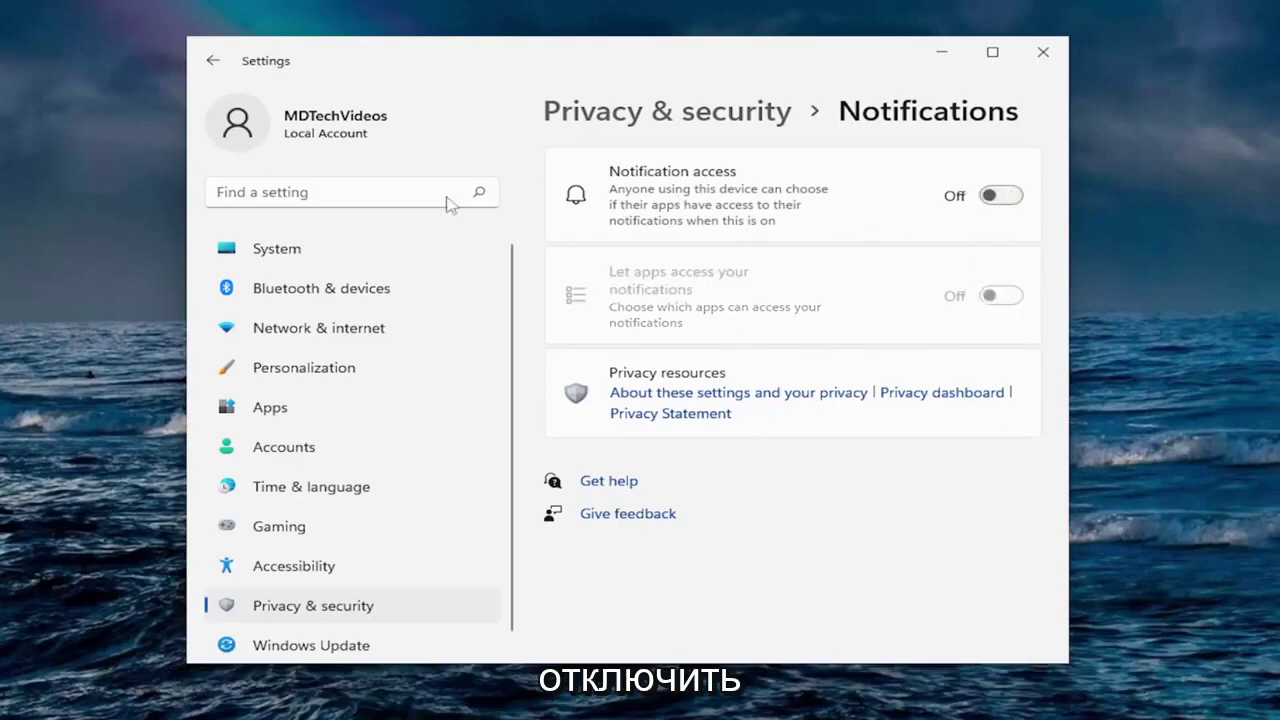
{"action": "left_click", "coordinate": [216, 61]}
Switch Account info access Off, then go back and scroll through the App permissions list
{"action": "scroll", "coordinate": [737, 386], "scroll_direction": "down", "scroll_amount": 6}
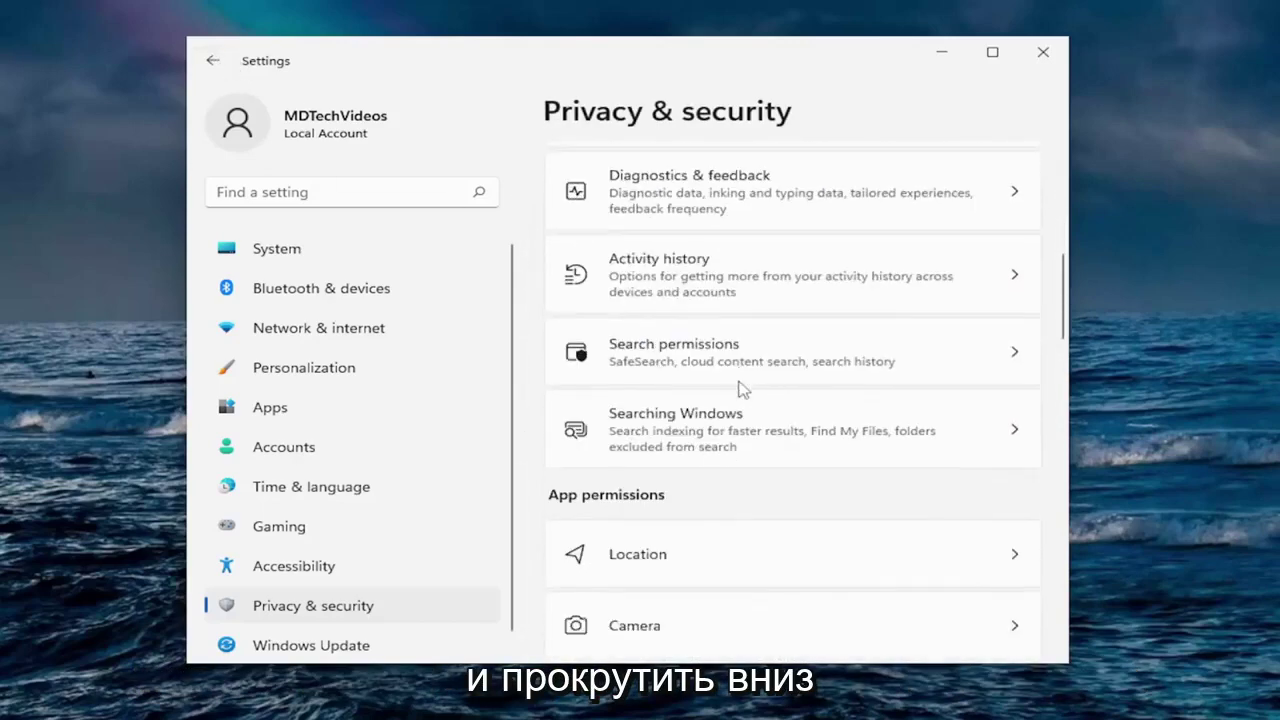
{"action": "scroll", "coordinate": [727, 385], "scroll_direction": "down", "scroll_amount": 3}
{"action": "left_click", "coordinate": [703, 445]}
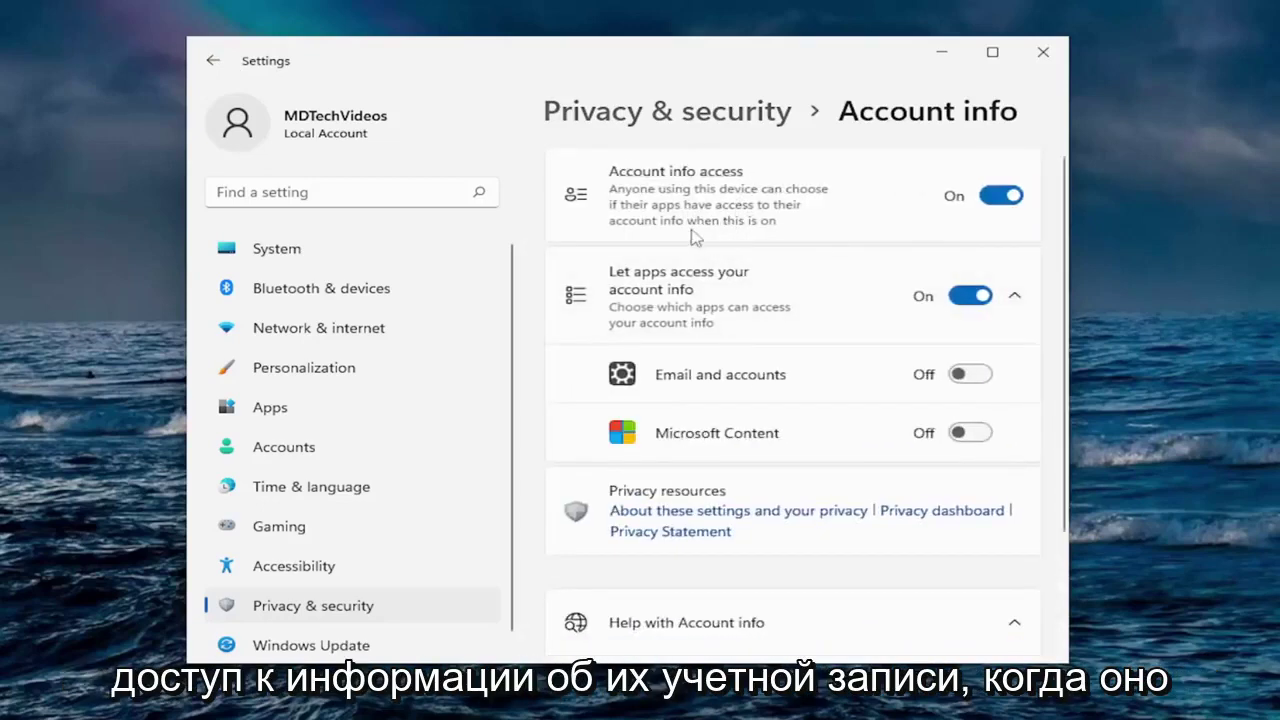
{"action": "left_click", "coordinate": [1000, 197]}
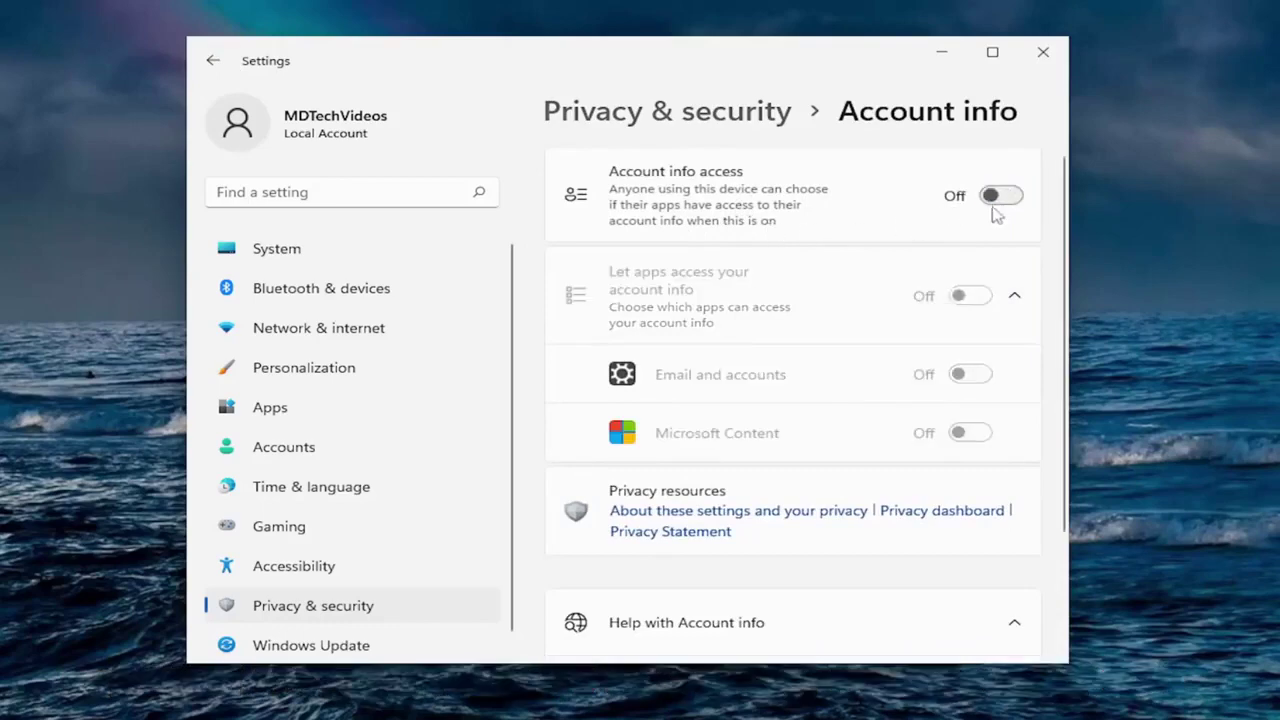
{"action": "left_click", "coordinate": [213, 61]}
{"action": "scroll", "coordinate": [840, 385], "scroll_direction": "down", "scroll_amount": 10}
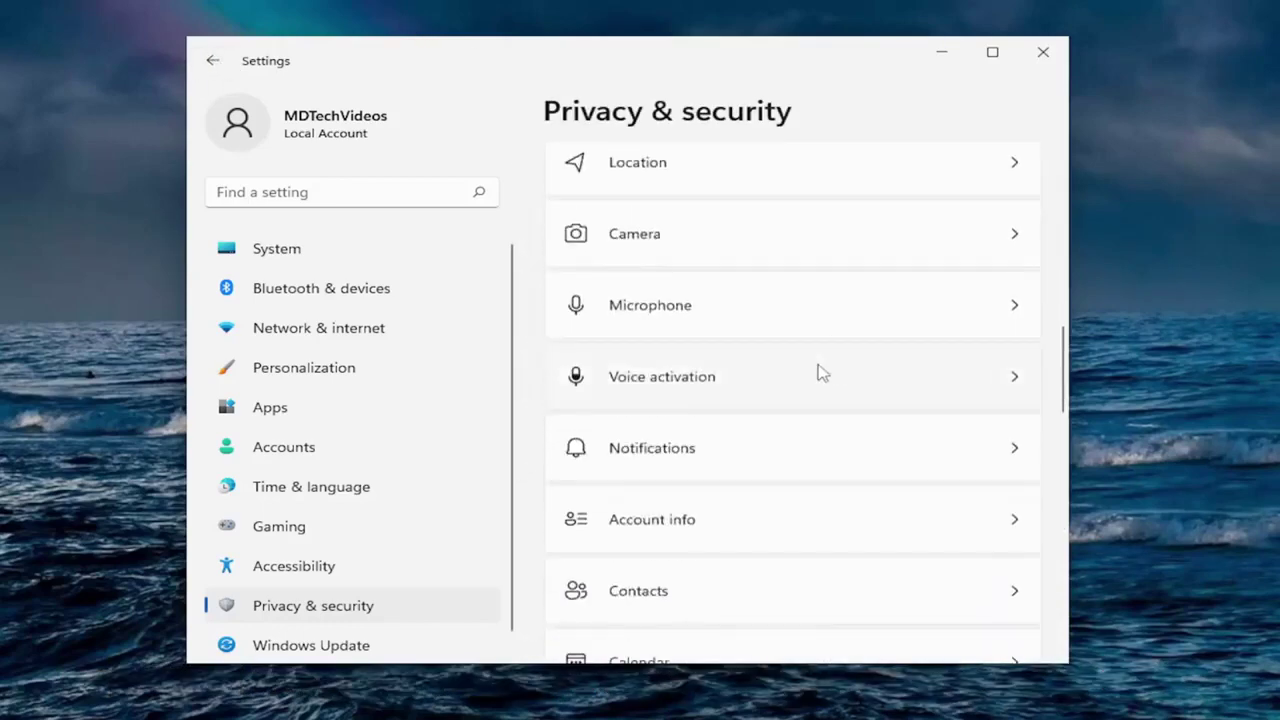
{"action": "scroll", "coordinate": [814, 374], "scroll_direction": "down", "scroll_amount": 2}
{"action": "scroll", "coordinate": [797, 375], "scroll_direction": "down", "scroll_amount": 1}
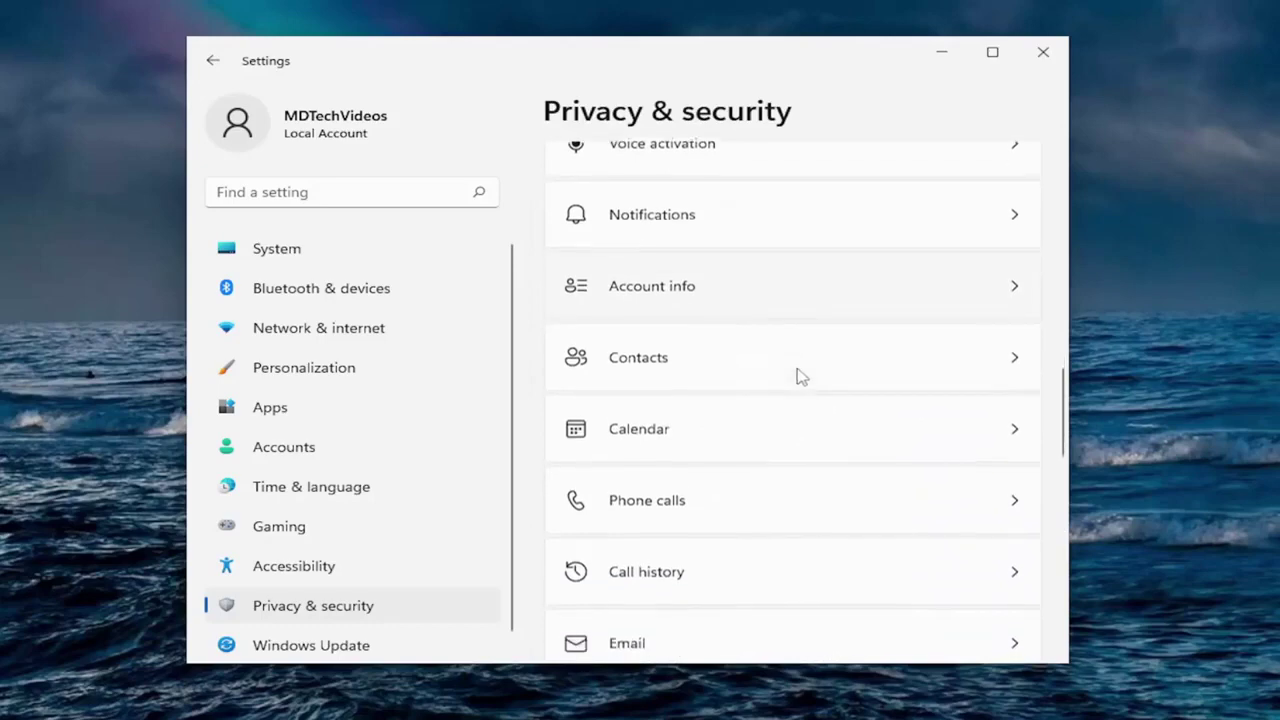
{"action": "scroll", "coordinate": [794, 377], "scroll_direction": "down", "scroll_amount": 1}
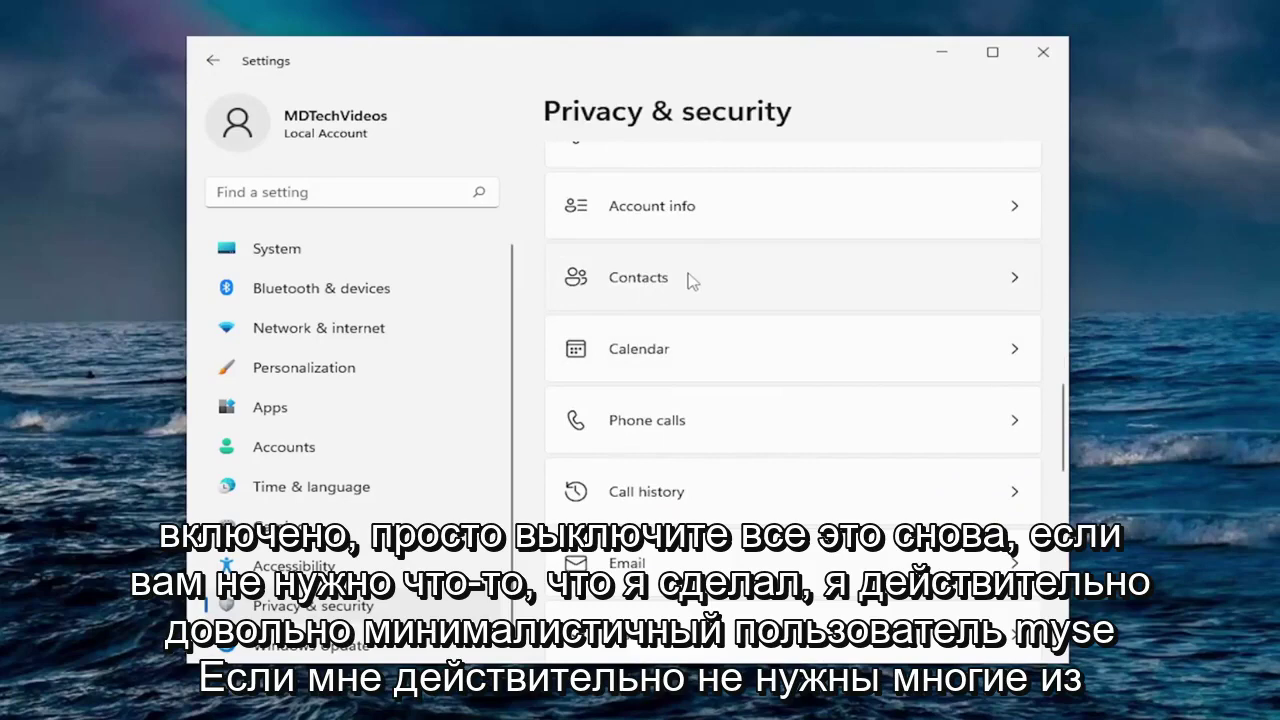
Switch Contacts access Off and return to the Privacy & security overview
{"action": "left_click", "coordinate": [683, 287]}
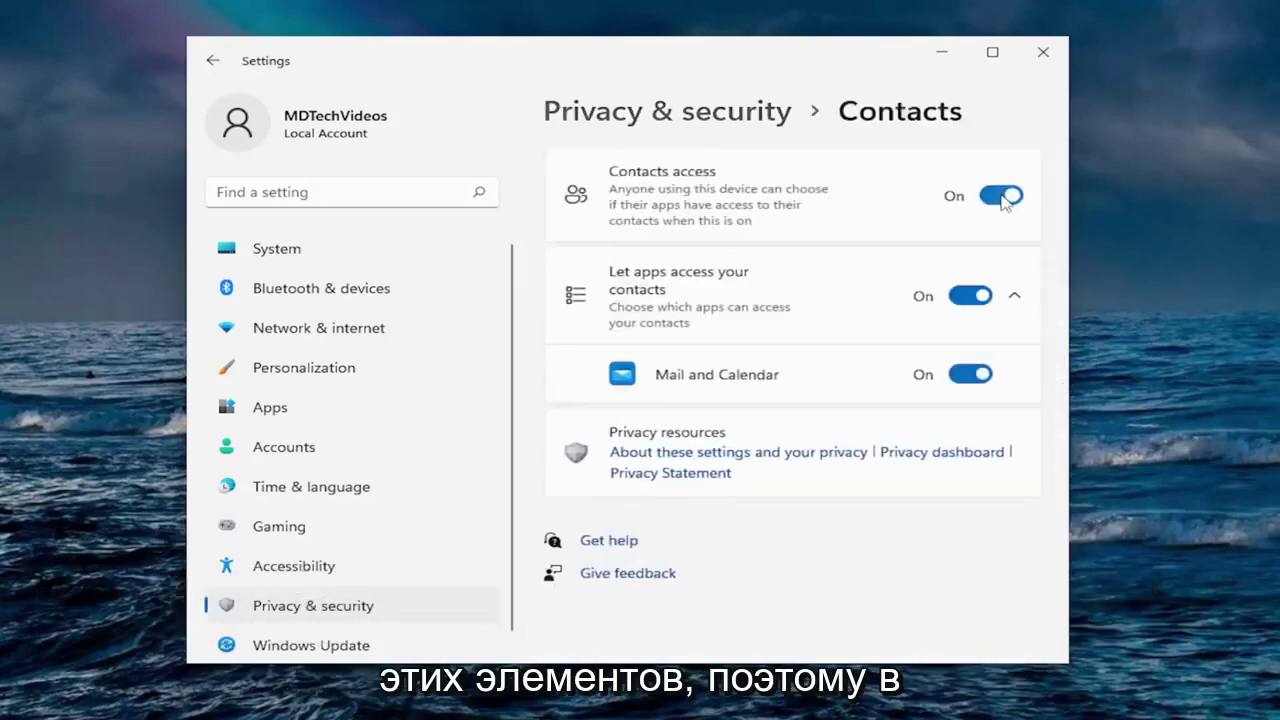
{"action": "left_click", "coordinate": [993, 201]}
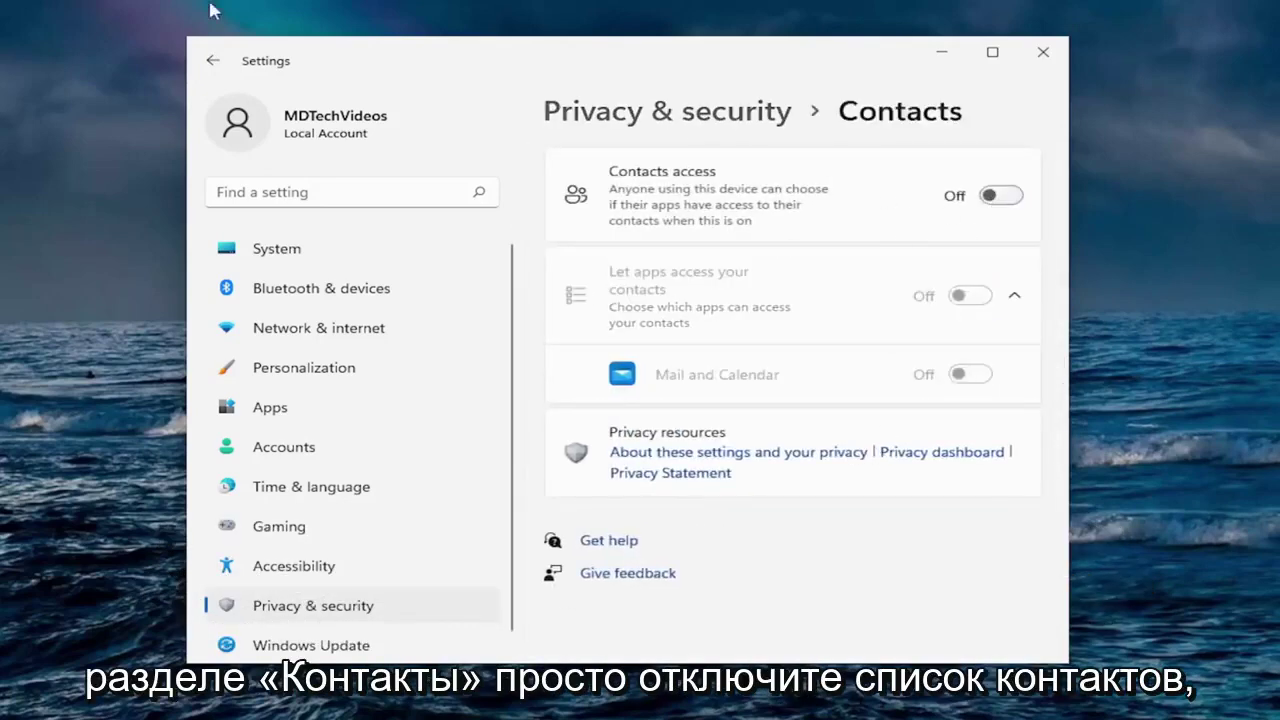
{"action": "left_click", "coordinate": [210, 58]}
Switch Calendar access Off, then scroll down the overview toward Call history
{"action": "scroll", "coordinate": [714, 440], "scroll_direction": "down", "scroll_amount": 9}
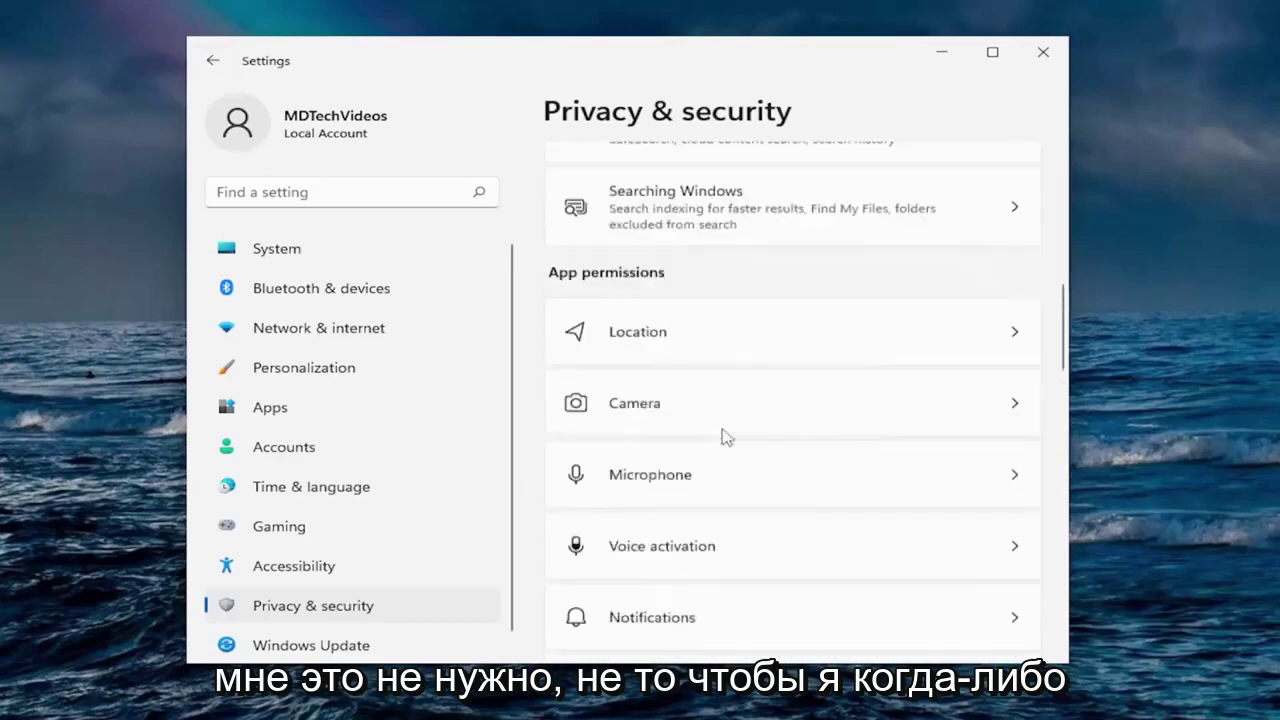
{"action": "scroll", "coordinate": [720, 428], "scroll_direction": "down", "scroll_amount": 4}
{"action": "left_click", "coordinate": [588, 426]}
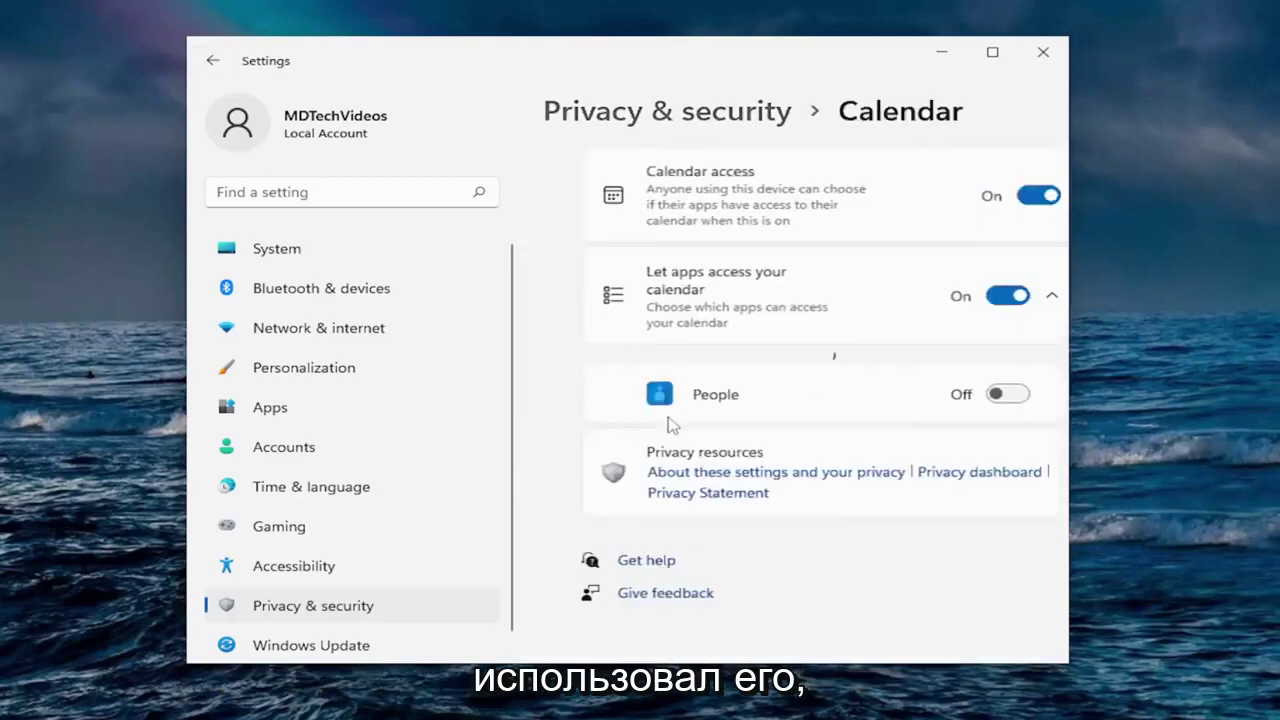
{"action": "left_click", "coordinate": [998, 196]}
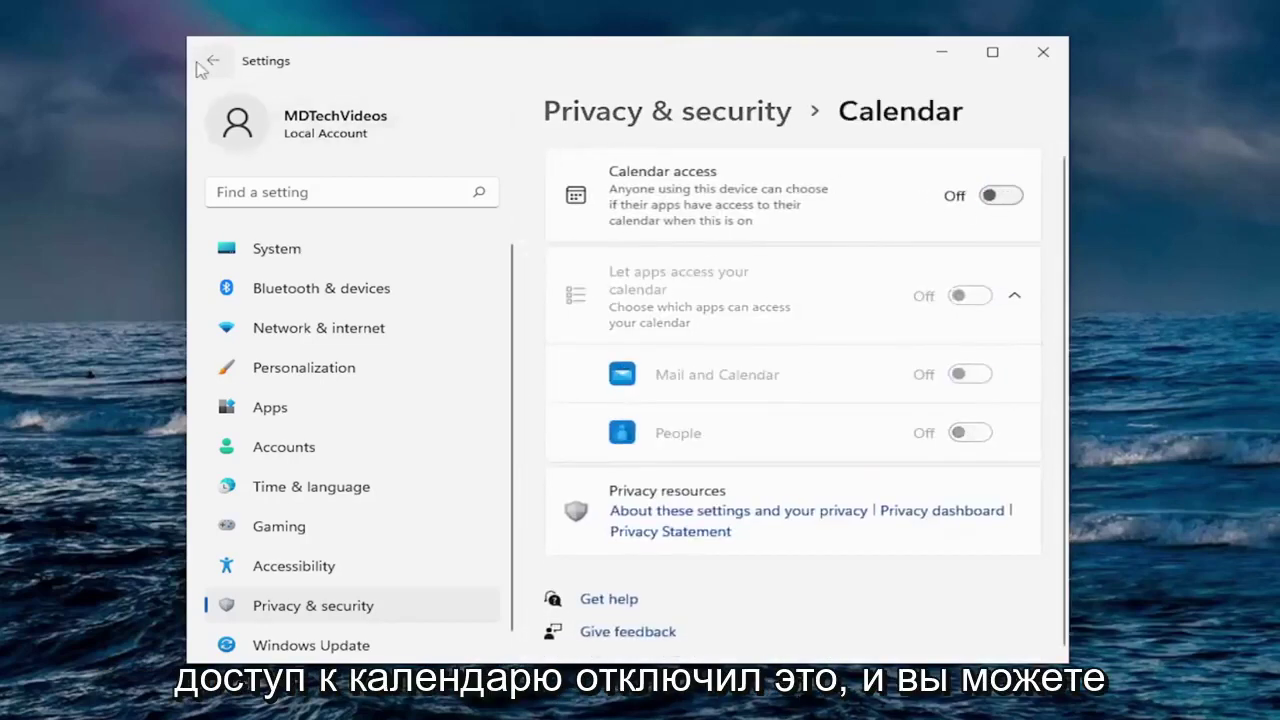
{"action": "left_click", "coordinate": [203, 62]}
{"action": "scroll", "coordinate": [806, 457], "scroll_direction": "down", "scroll_amount": 10}
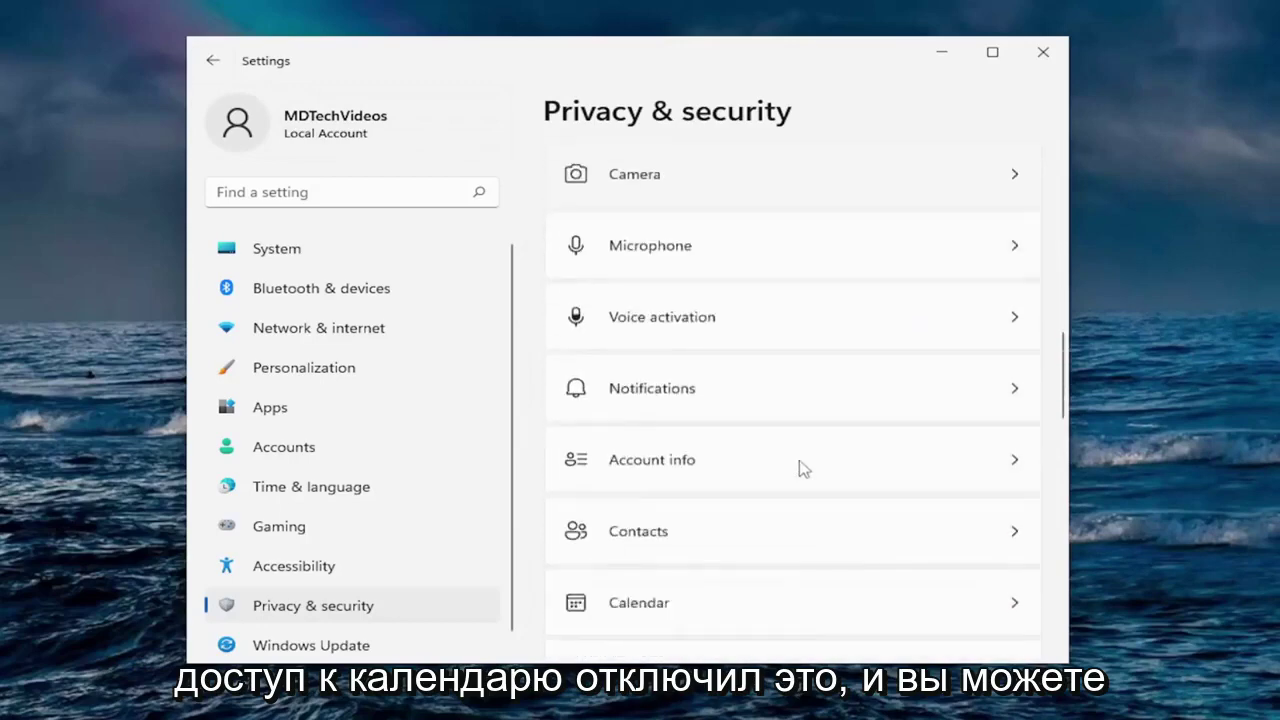
{"action": "scroll", "coordinate": [793, 464], "scroll_direction": "down", "scroll_amount": 3}
{"action": "scroll", "coordinate": [640, 420], "scroll_direction": "down", "scroll_amount": 1}
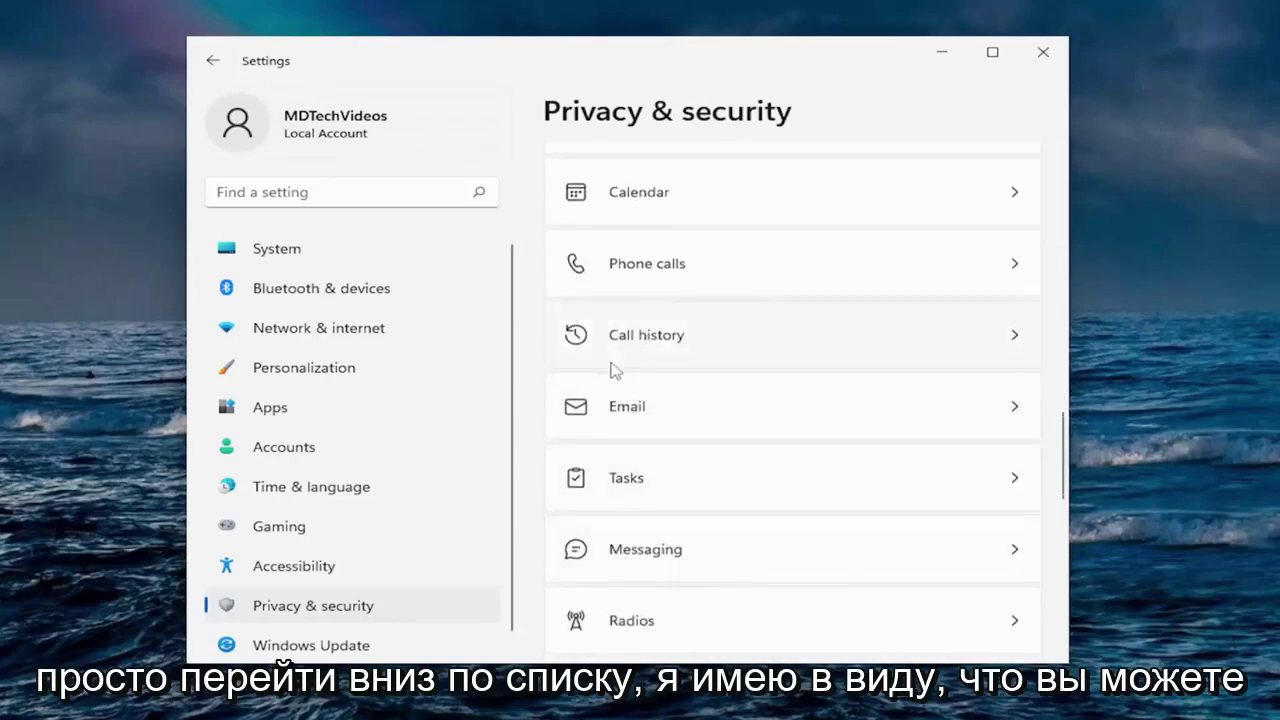